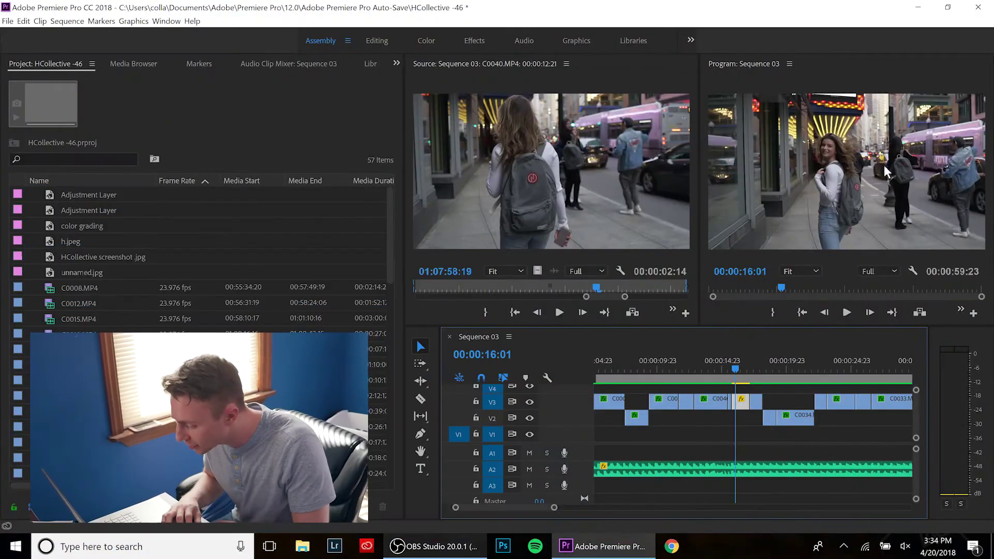
# Step: Switch to the Color workspace and load clip C0040 into the Source monitor and Lumetri Color
pyautogui.click(423, 42)
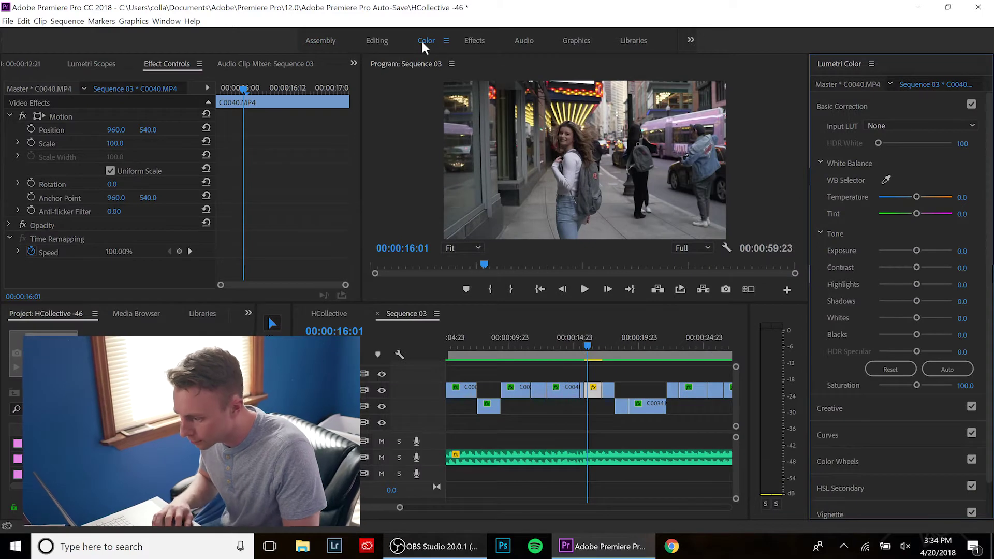
pyautogui.click(26, 64)
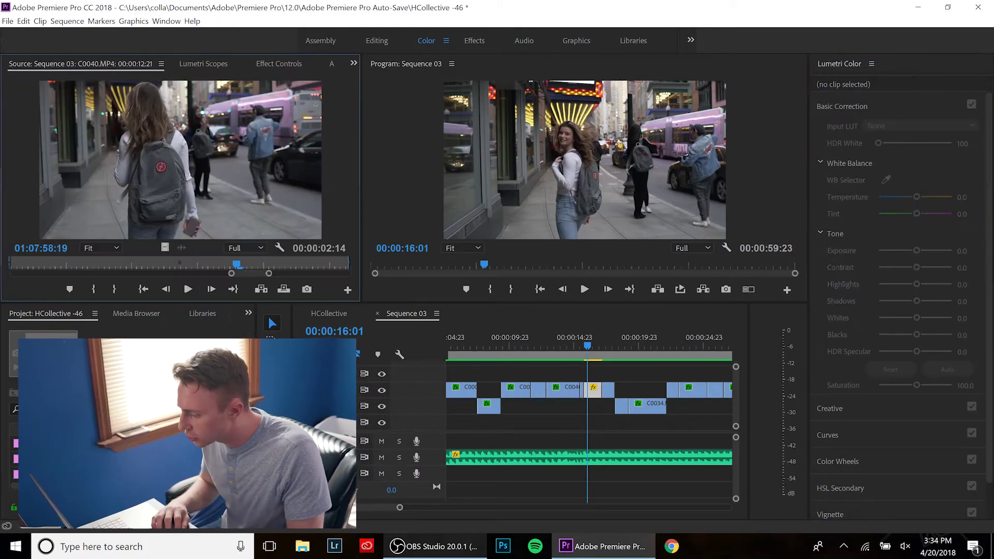
pyautogui.doubleClick(593, 395)
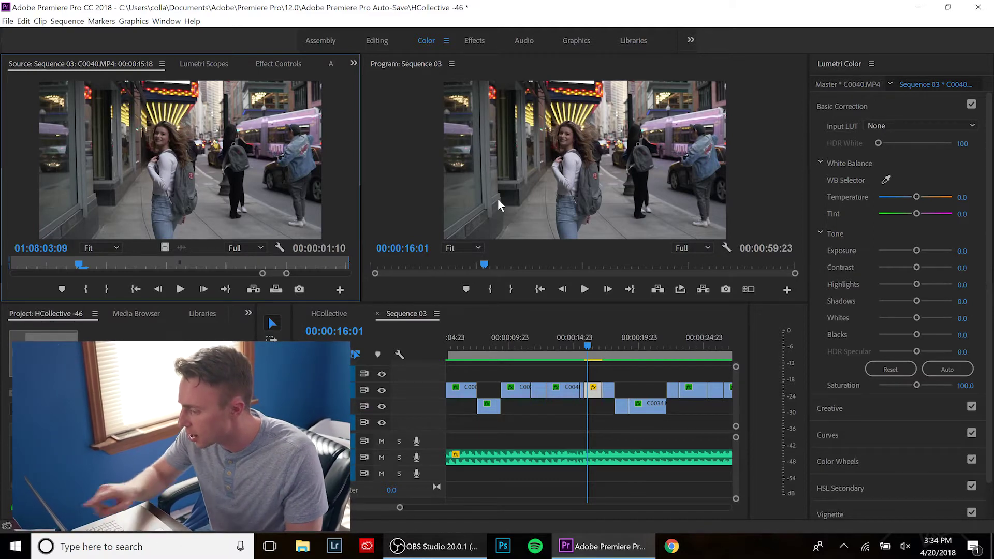
pyautogui.click(532, 142)
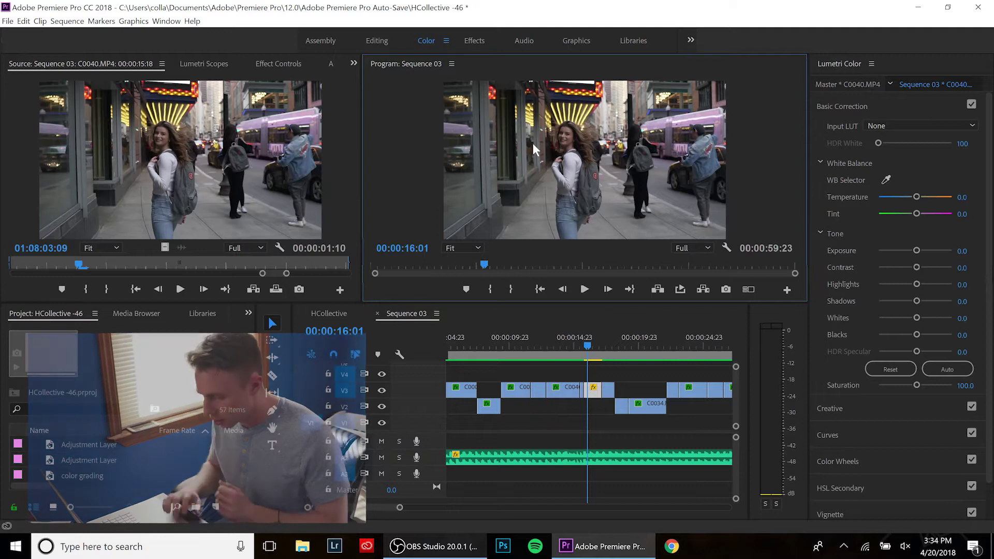
# Step: Create a new adjustment layer in the Project panel and name it 'color grading'
pyautogui.click(215, 507)
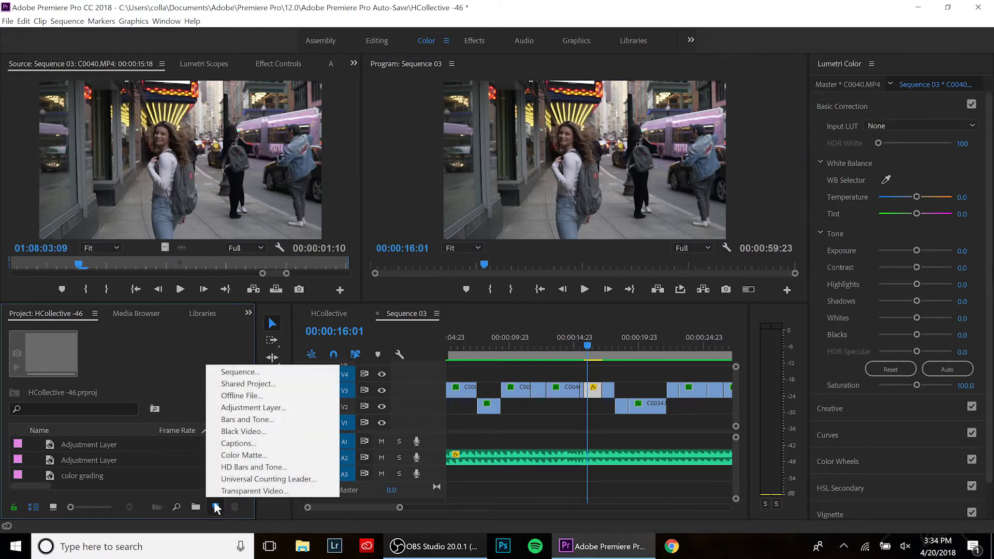
pyautogui.click(244, 409)
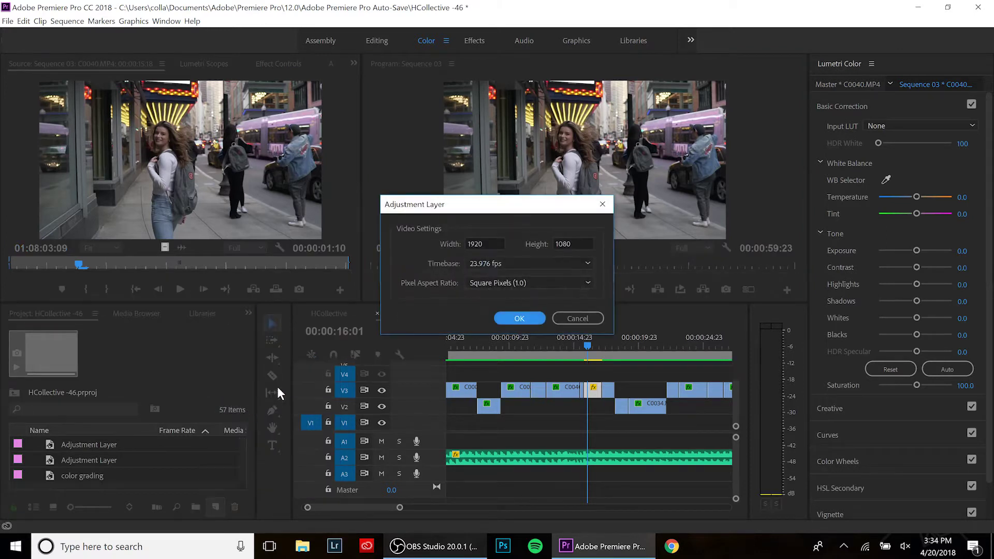
pyautogui.click(506, 319)
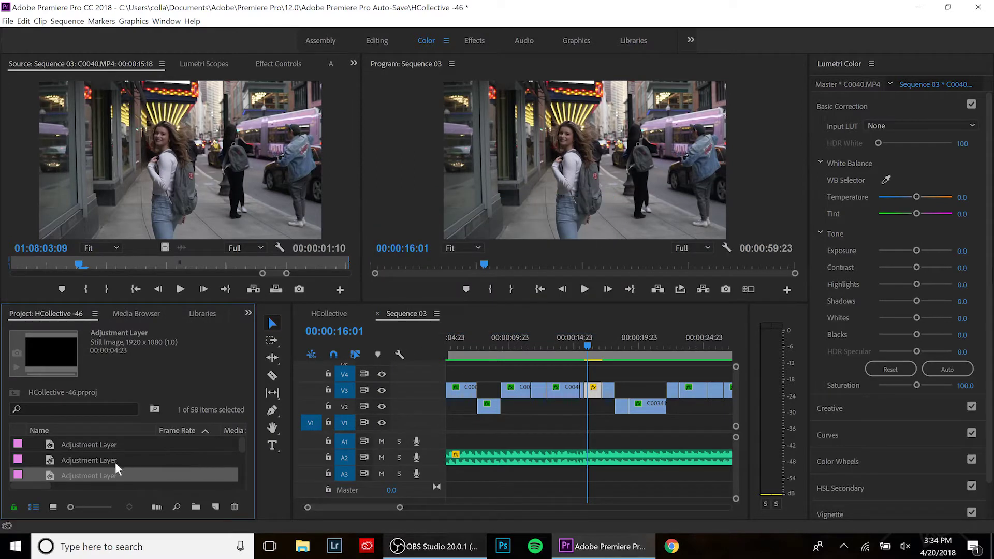
pyautogui.click(106, 474)
pyautogui.write('color grading')
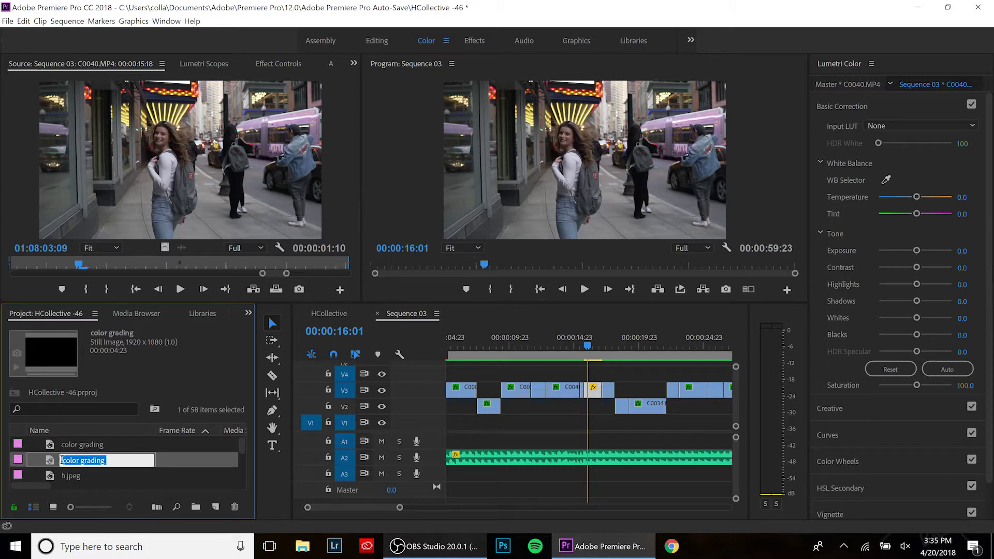
pyautogui.click(44, 458)
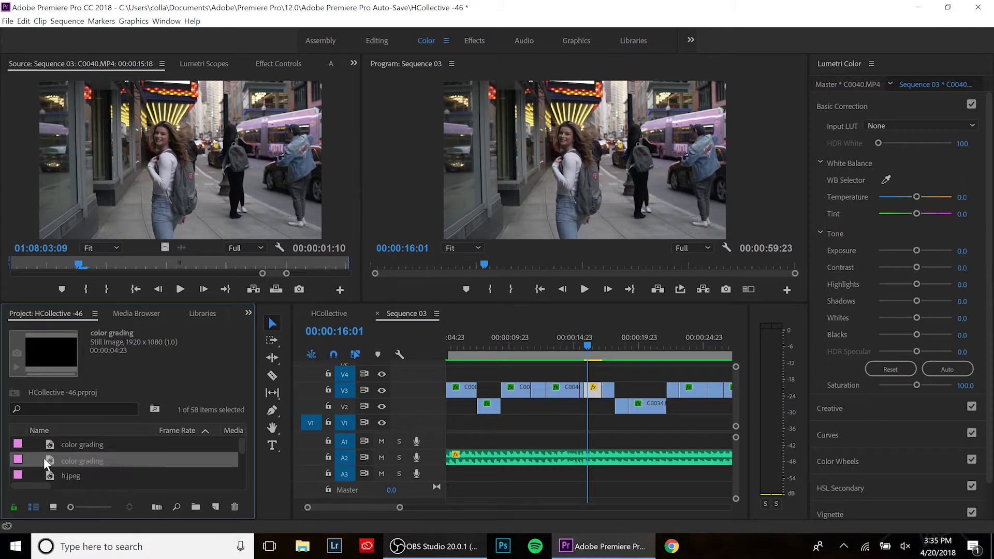
# Step: Place the color grading layer on track V4 and stretch it across the whole sequence
pyautogui.moveTo(43, 458); pyautogui.dragTo(566, 374)
pyautogui.press('-')
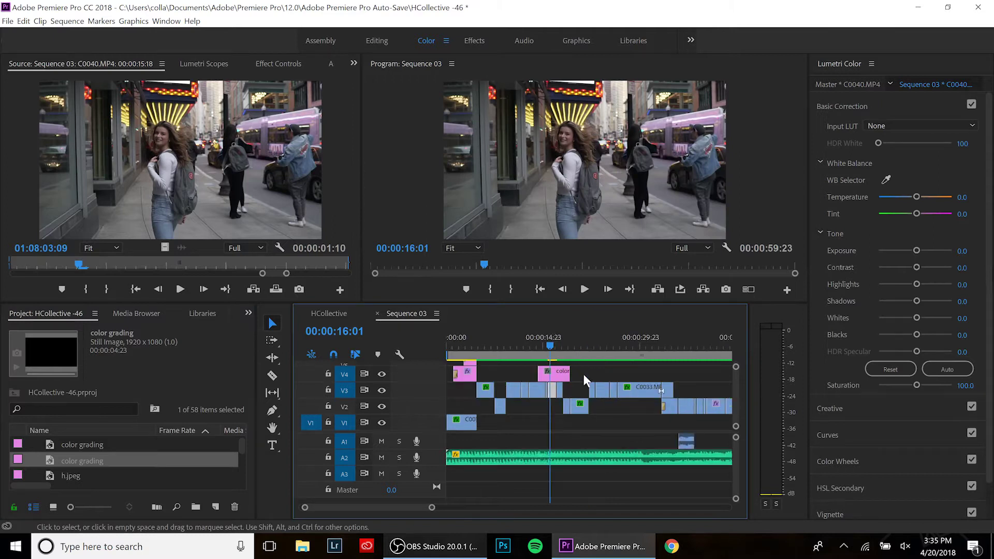
pyautogui.press('-')
pyautogui.moveTo(489, 374); pyautogui.dragTo(450, 374)
pyautogui.moveTo(543, 374); pyautogui.dragTo(635, 374)
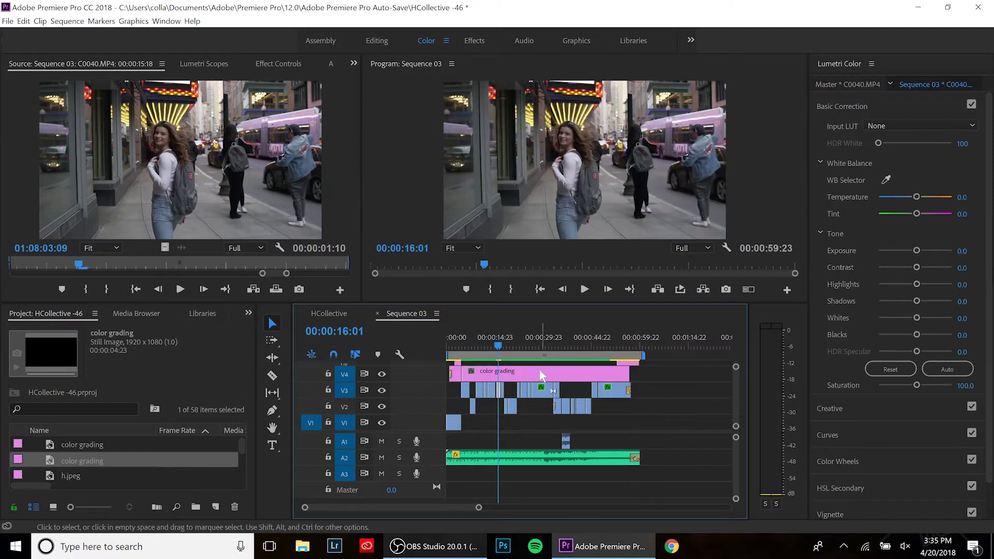
# Step: Set the color grading layer's Lumetri Input LUT to BYB Film LUT.cube
pyautogui.doubleClick(538, 370)
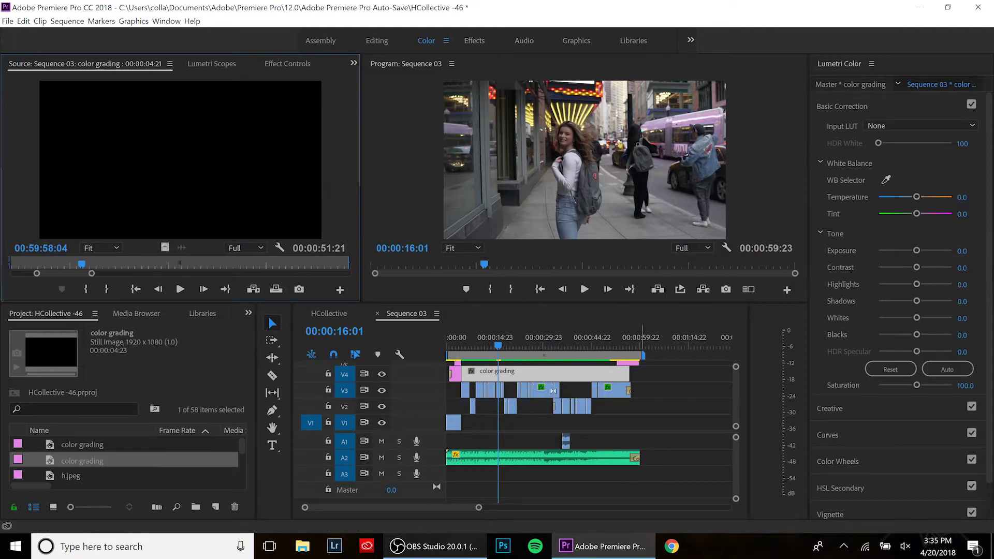
pyautogui.click(910, 125)
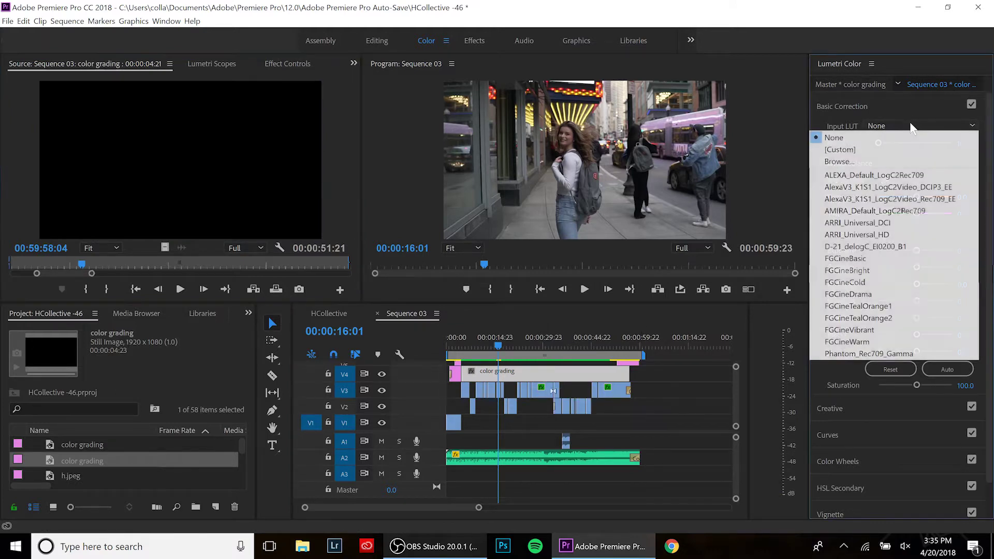
pyautogui.click(869, 162)
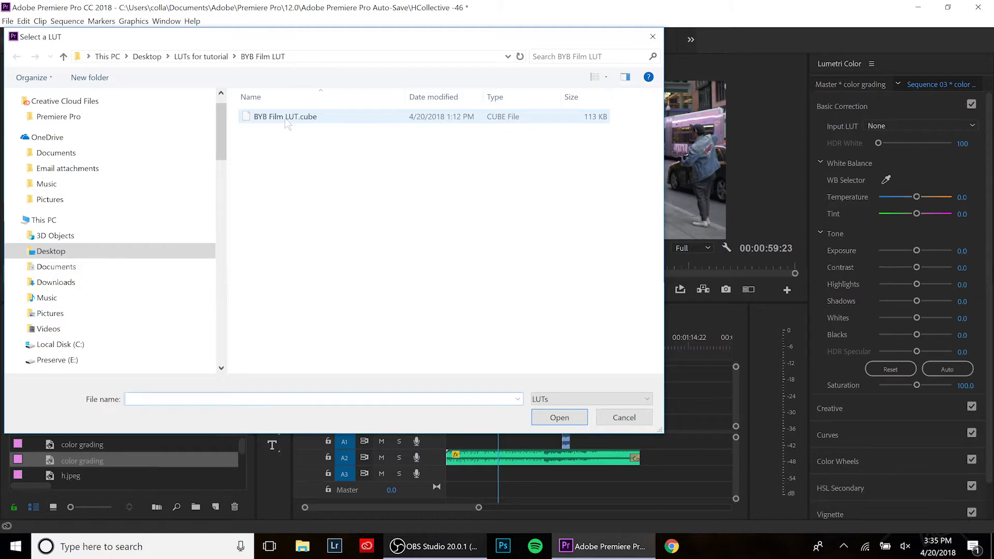
pyautogui.click(287, 118)
pyautogui.click(568, 421)
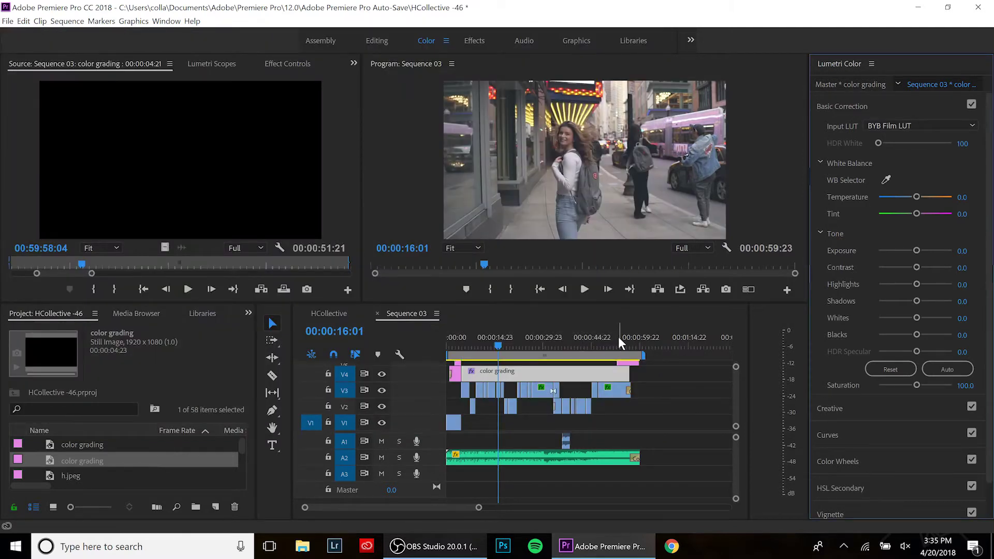
pyautogui.press('=')
pyautogui.press('=')
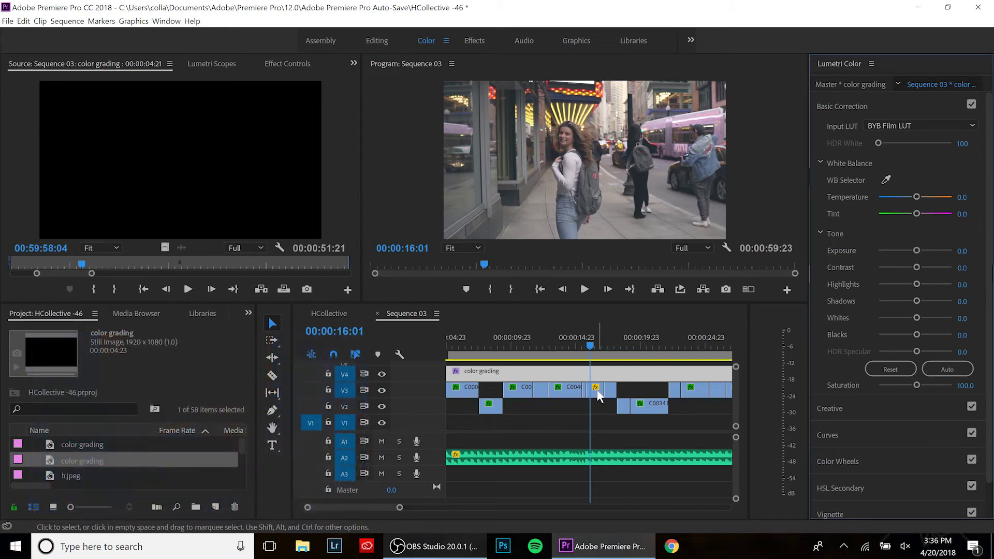
# Step: Load C0040 and add midtone and highlight points to its RGB curve
pyautogui.doubleClick(599, 396)
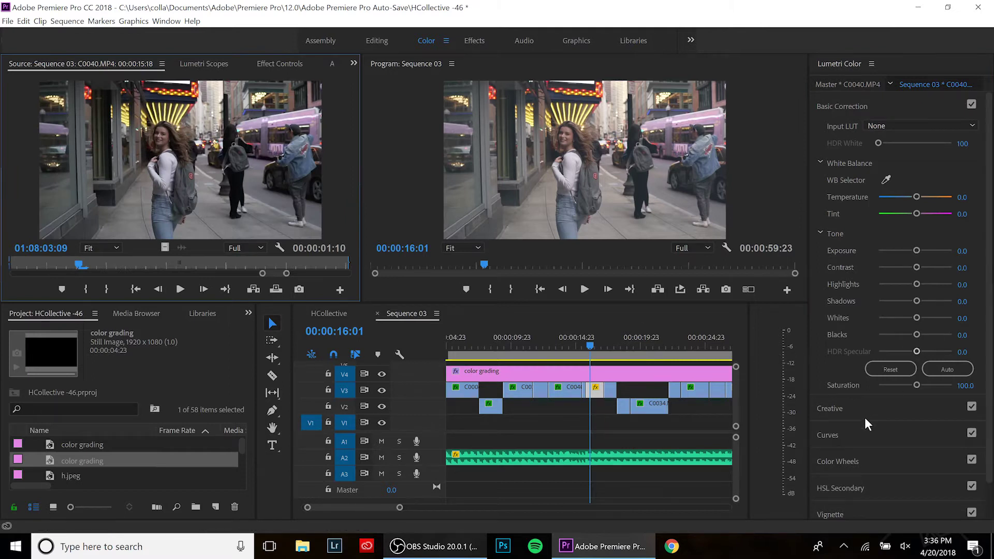
pyautogui.click(858, 435)
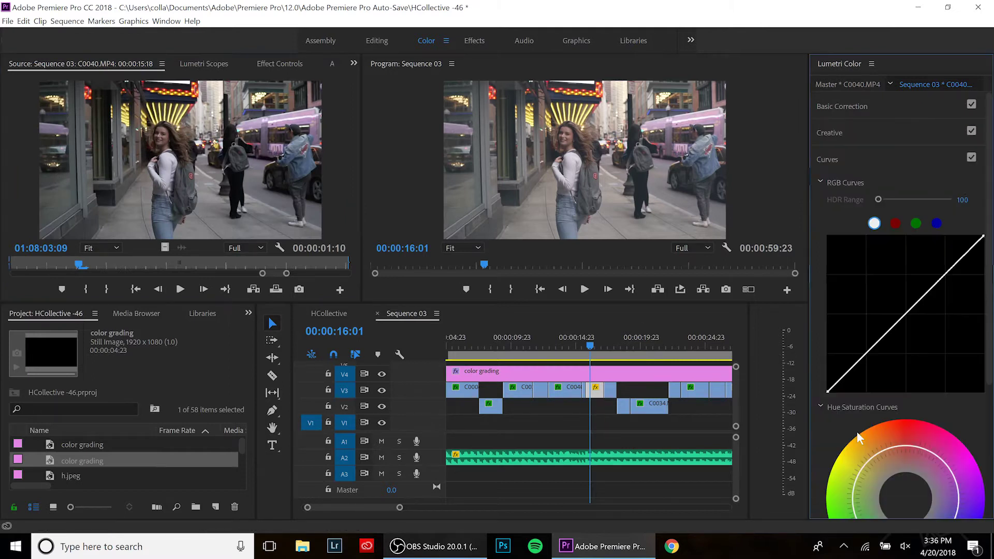
pyautogui.click(905, 314)
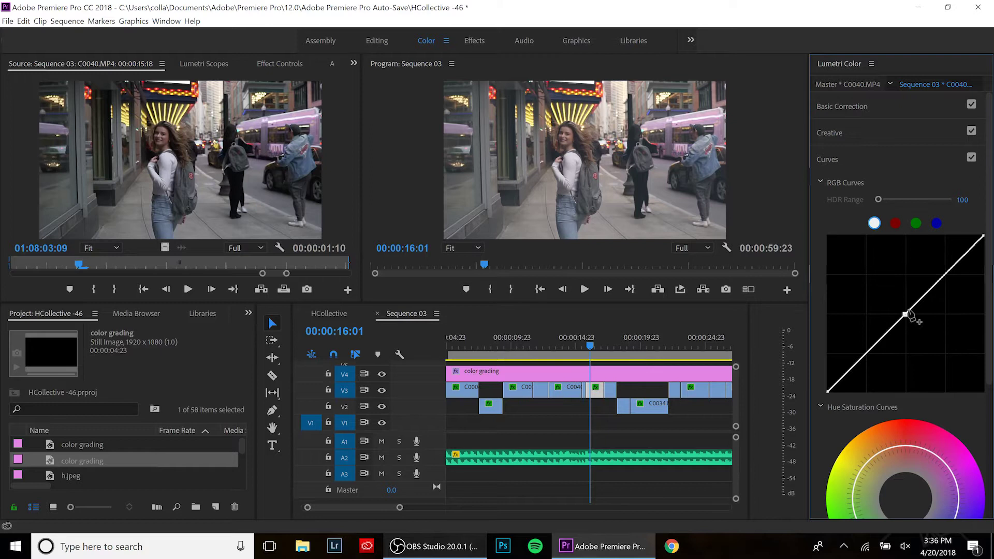
pyautogui.click(965, 256)
# Step: Save the project, lift the midtone point, and fine-tune the shadow and highlight points
pyautogui.hotkey('ctrl', 's')
pyautogui.moveTo(904, 316)
pyautogui.mouseDown()
pyautogui.moveTo(902, 300)
pyautogui.moveTo(918, 332)
pyautogui.moveTo(905, 302)
pyautogui.mouseUp()
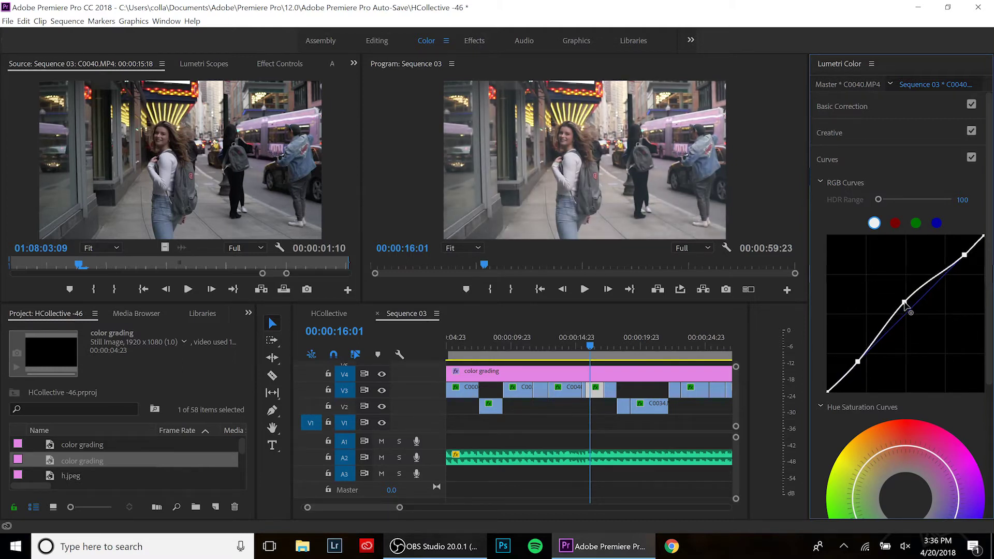
pyautogui.moveTo(859, 365); pyautogui.dragTo(857, 356)
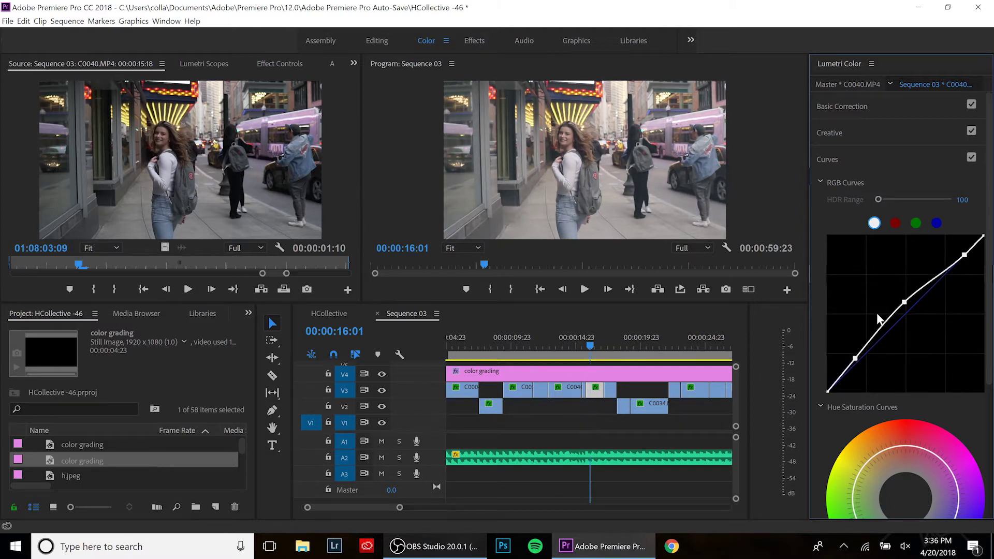
pyautogui.moveTo(965, 257); pyautogui.dragTo(962, 256)
pyautogui.moveTo(856, 359); pyautogui.dragTo(856, 359)
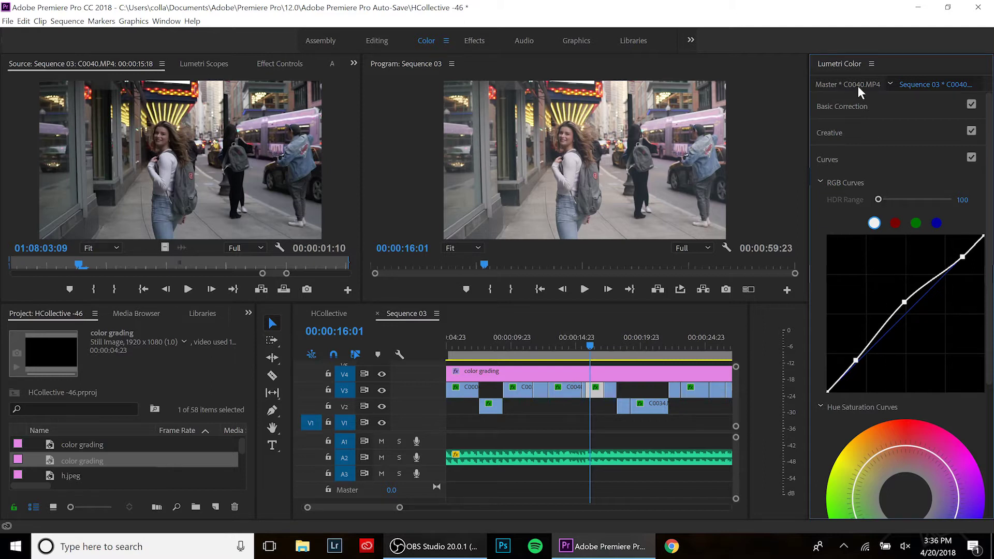
# Step: Raise C0040's Basic Correction Saturation to 105.3
pyautogui.click(859, 105)
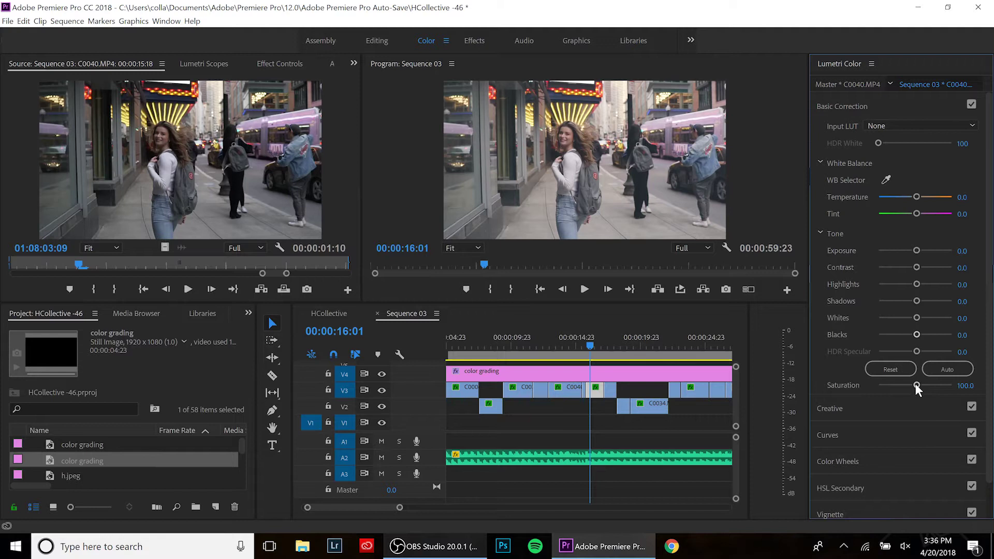
pyautogui.moveTo(916, 385); pyautogui.dragTo(917, 385)
pyautogui.moveTo(916, 384); pyautogui.dragTo(916, 381)
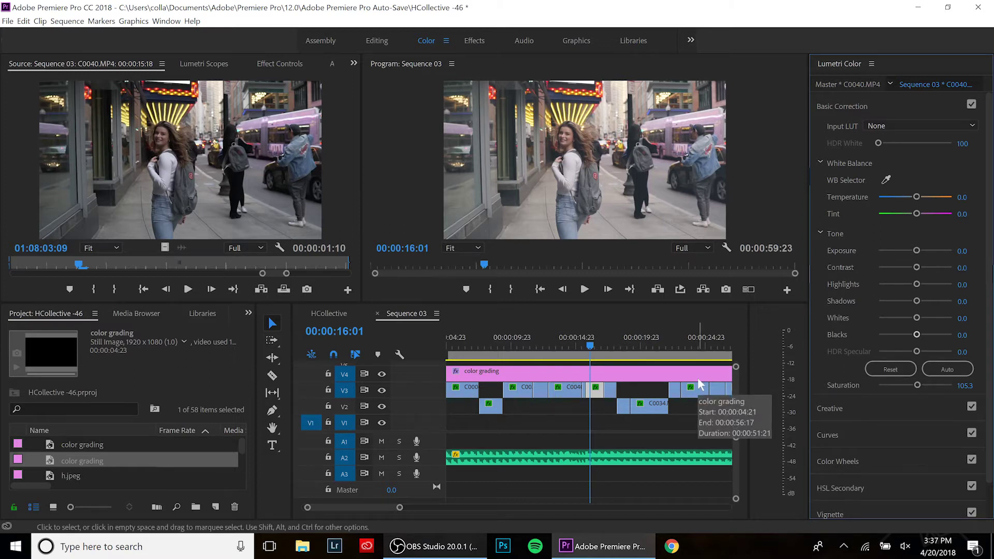
# Step: Expand Color Wheels to show C0040's neutral Shadows, Midtones and Highlights wheels
pyautogui.click(858, 462)
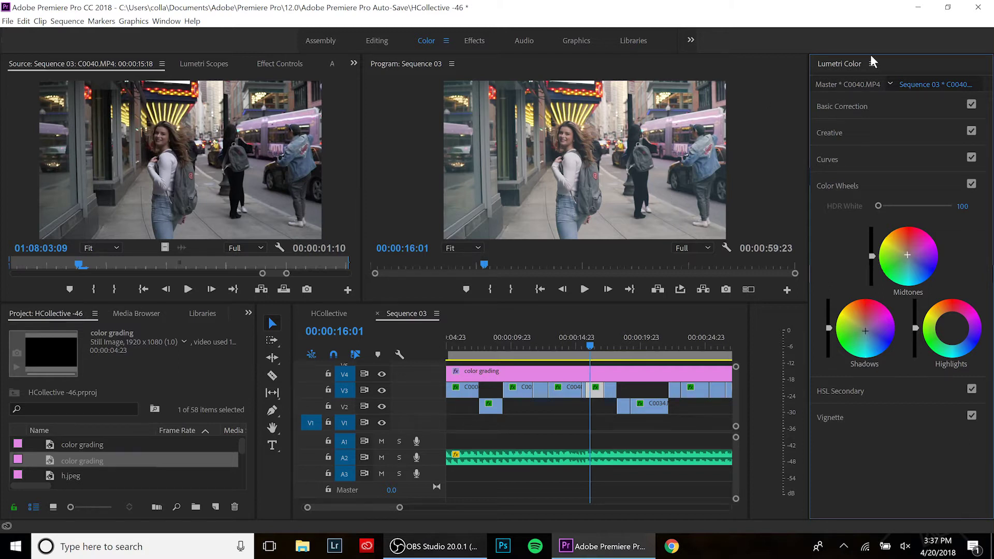
# Step: Lower C0040's Basic Correction Contrast to -10.5
pyautogui.click(850, 106)
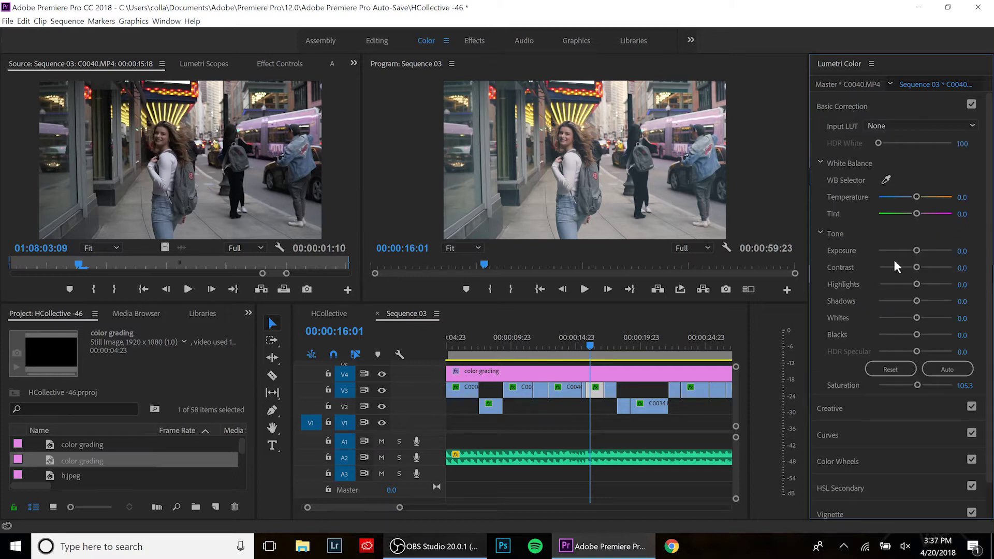
pyautogui.moveTo(919, 265); pyautogui.dragTo(909, 269)
pyautogui.click(842, 433)
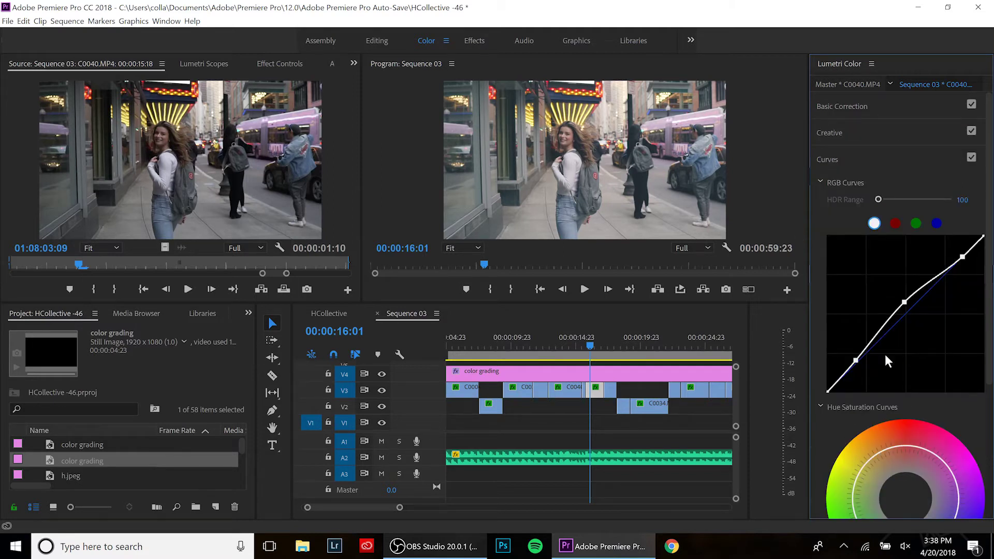
pyautogui.click(856, 109)
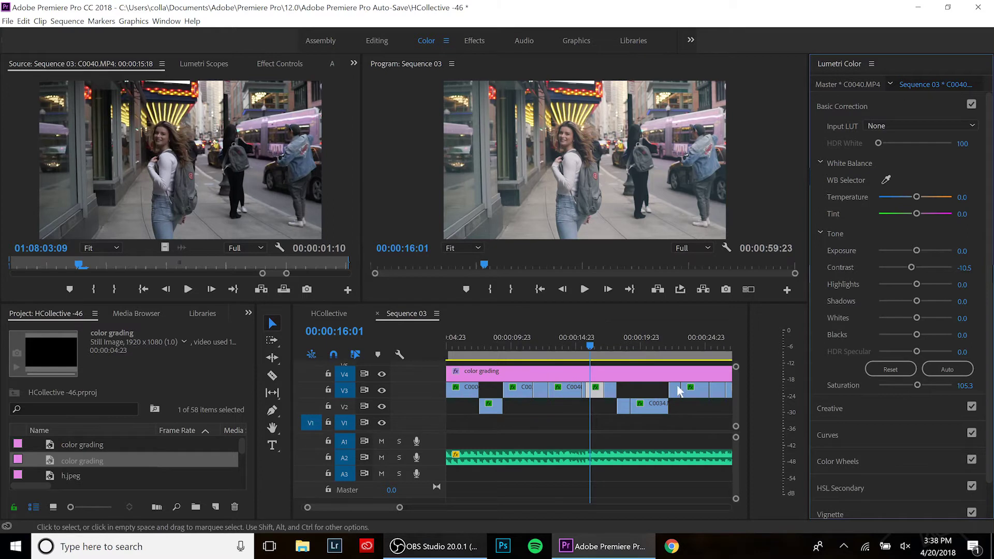
# Step: Add a Creative Faded Film look to C0040, then reopen Basic Correction
pyautogui.click(854, 408)
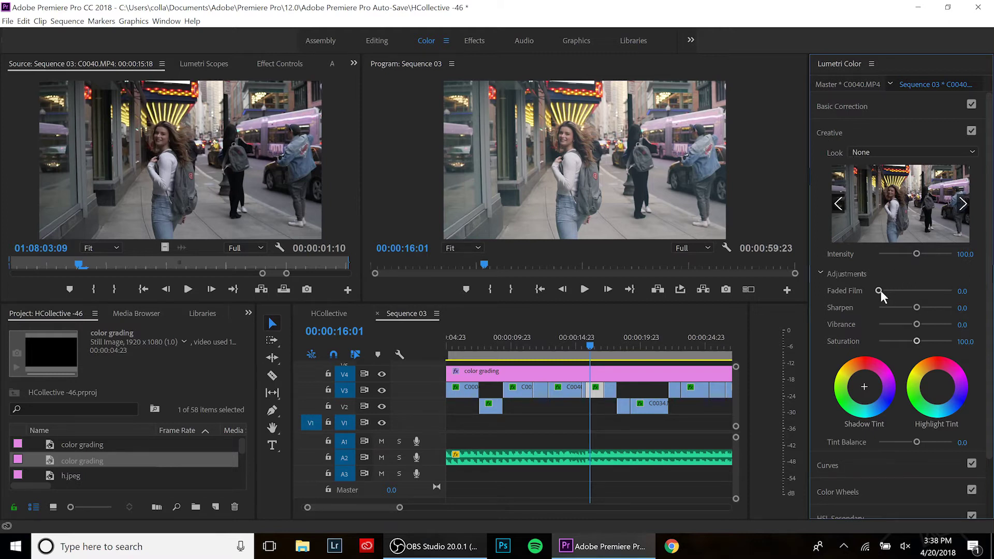
pyautogui.moveTo(879, 290)
pyautogui.mouseDown()
pyautogui.moveTo(943, 294)
pyautogui.moveTo(889, 290)
pyautogui.mouseUp()
pyautogui.click(862, 107)
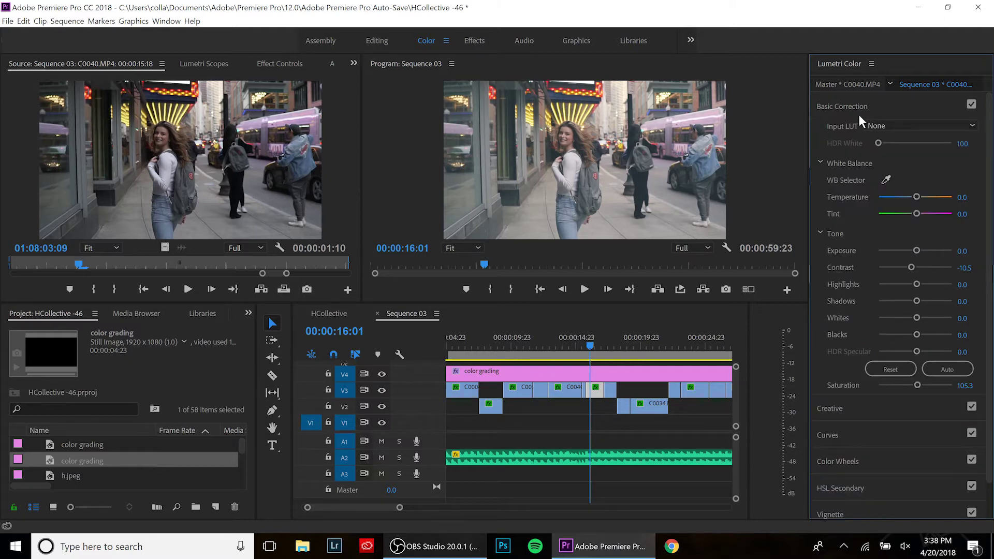
# Step: Lift the shadows on C0040's RGB curve, undoing a stray point, and park the playhead at 00:00:15:18
pyautogui.click(849, 436)
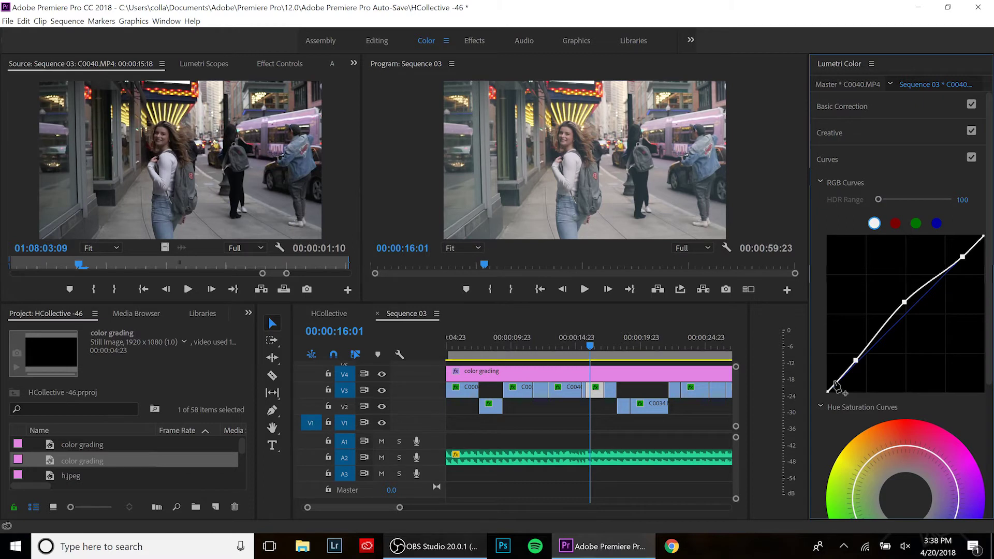
pyautogui.moveTo(836, 384); pyautogui.dragTo(841, 379)
pyautogui.hotkey('ctrl', 'z')
pyautogui.moveTo(828, 392)
pyautogui.mouseDown()
pyautogui.moveTo(822, 371)
pyautogui.moveTo(825, 398)
pyautogui.moveTo(843, 396)
pyautogui.moveTo(826, 383)
pyautogui.moveTo(829, 392)
pyautogui.mouseUp()
pyautogui.click(589, 345)
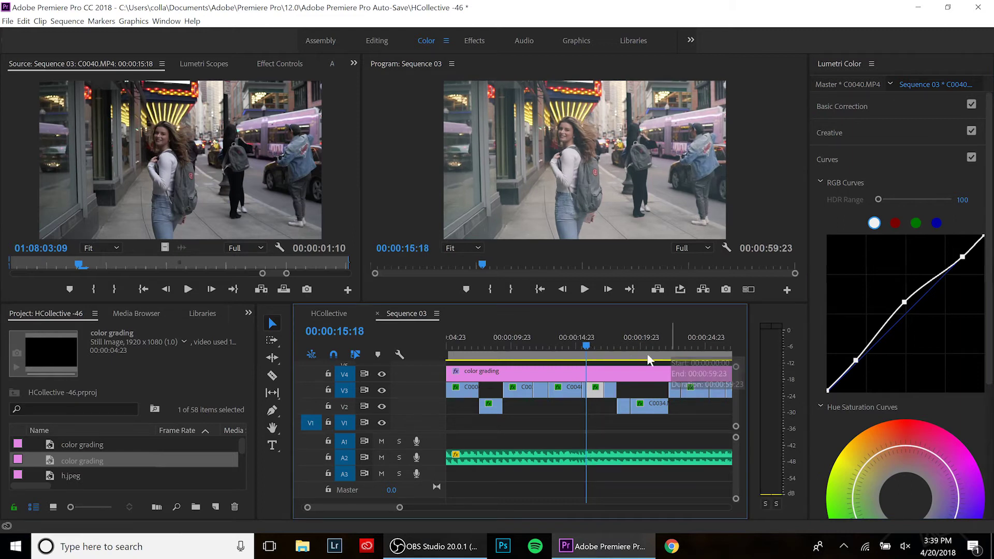
# Step: Zoom into the timeline around 00:00:15–00:00:16 and select C0040.MP4 on V3 at 00:00:16:03
pyautogui.press('=')
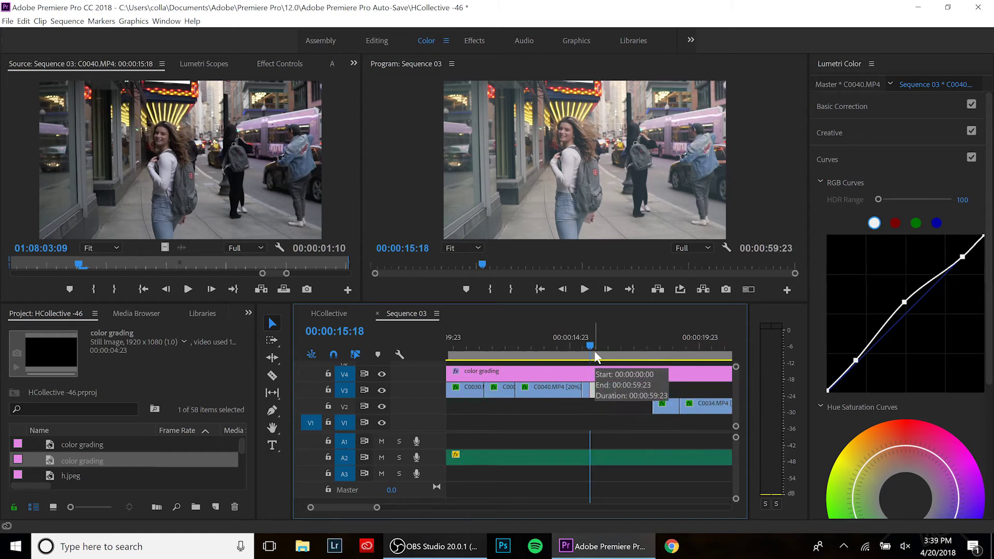
pyautogui.moveTo(588, 340)
pyautogui.mouseDown()
pyautogui.moveTo(564, 344)
pyautogui.moveTo(600, 342)
pyautogui.mouseUp()
pyautogui.click(601, 372)
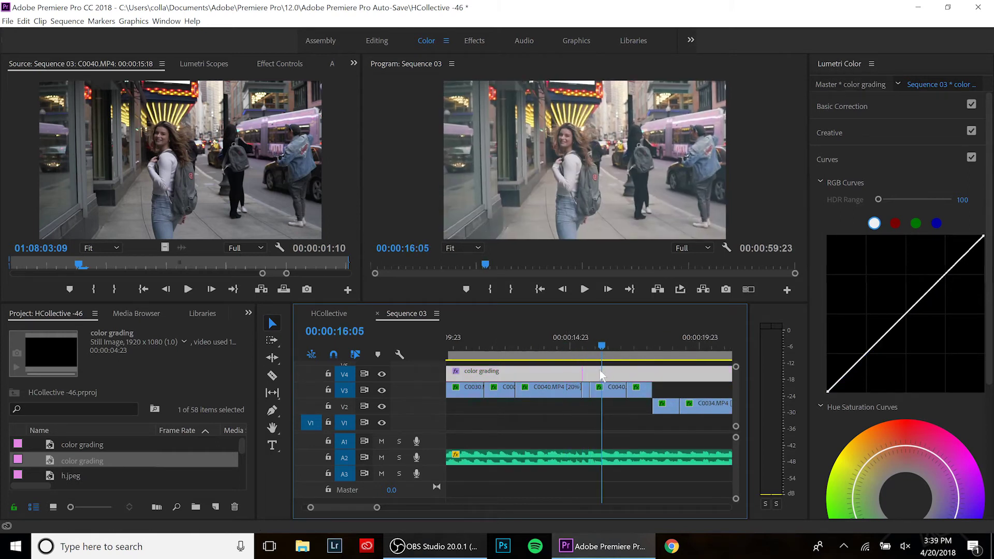
pyautogui.press('Up')
pyautogui.click(583, 347)
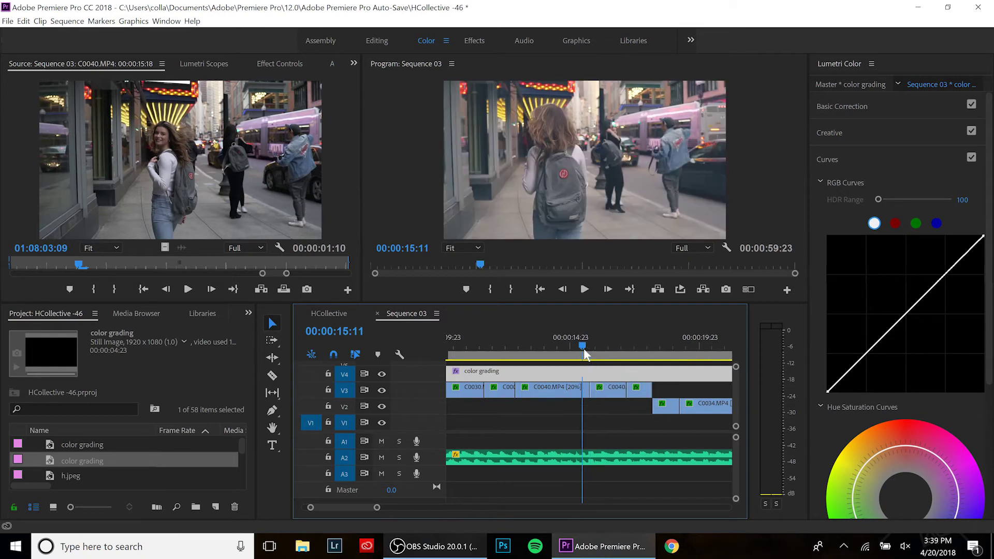
pyautogui.press('=')
pyautogui.click(624, 346)
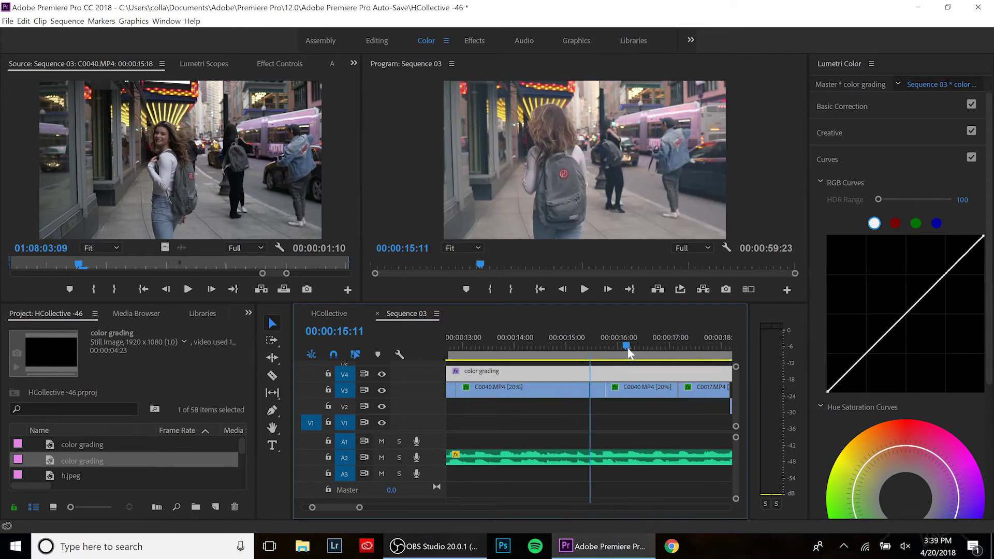
pyautogui.doubleClick(626, 384)
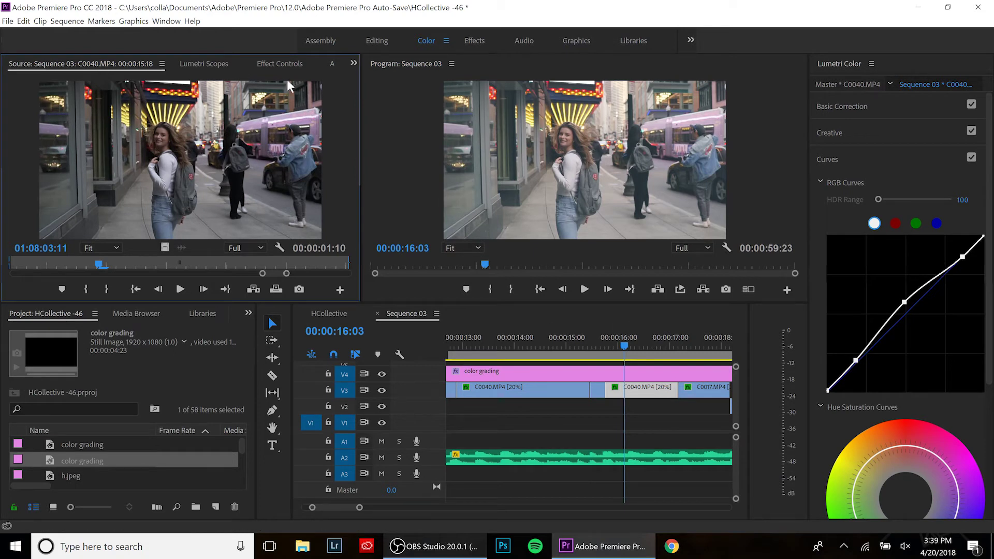
# Step: Select C0040's Lumetri Color effect in Effect Controls, then reselect the C0040.MP4 clip on V3
pyautogui.click(278, 63)
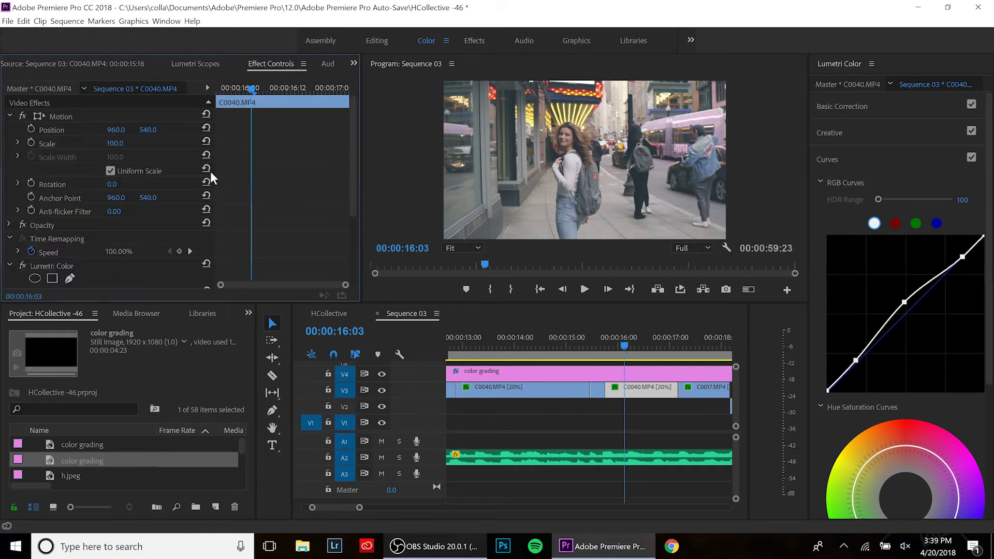
pyautogui.click(52, 267)
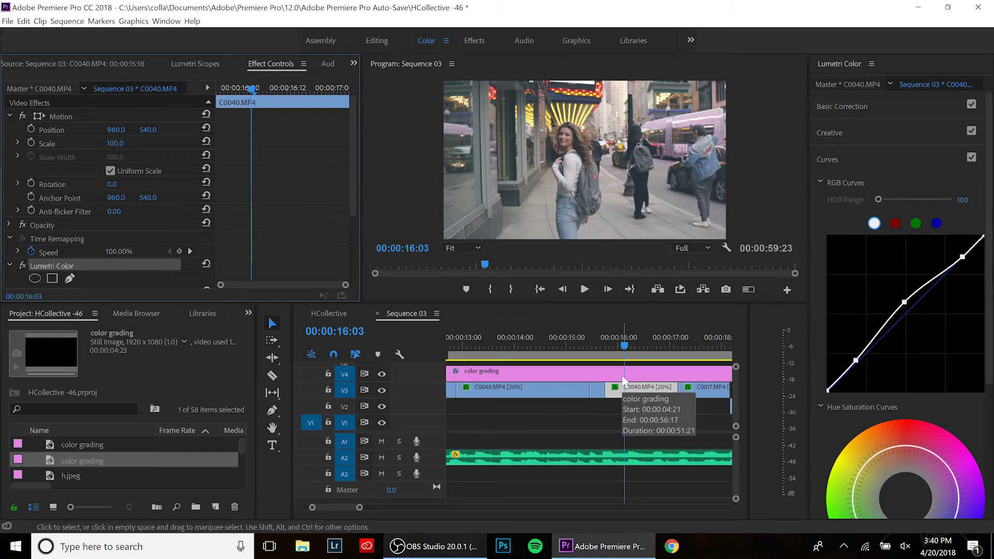
pyautogui.click(586, 375)
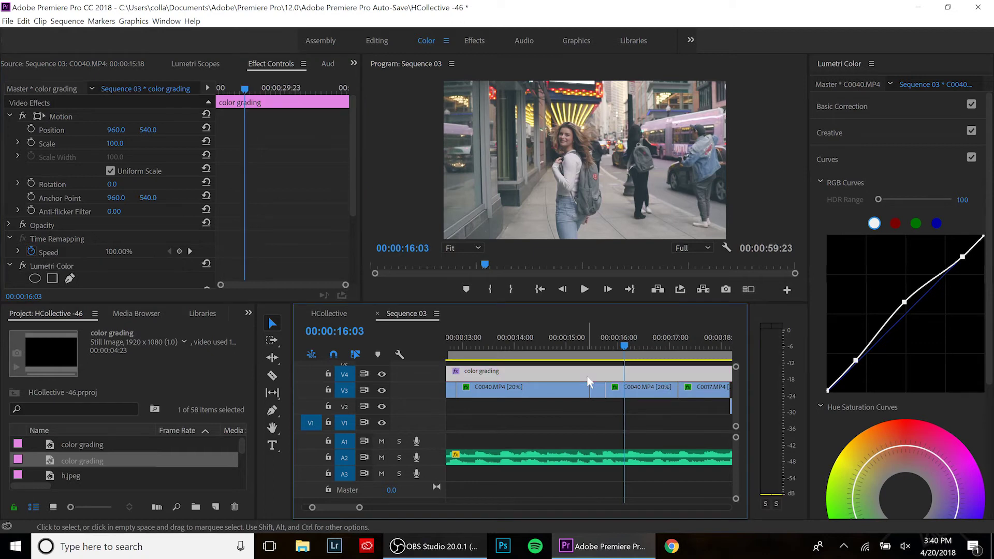
pyautogui.click(632, 392)
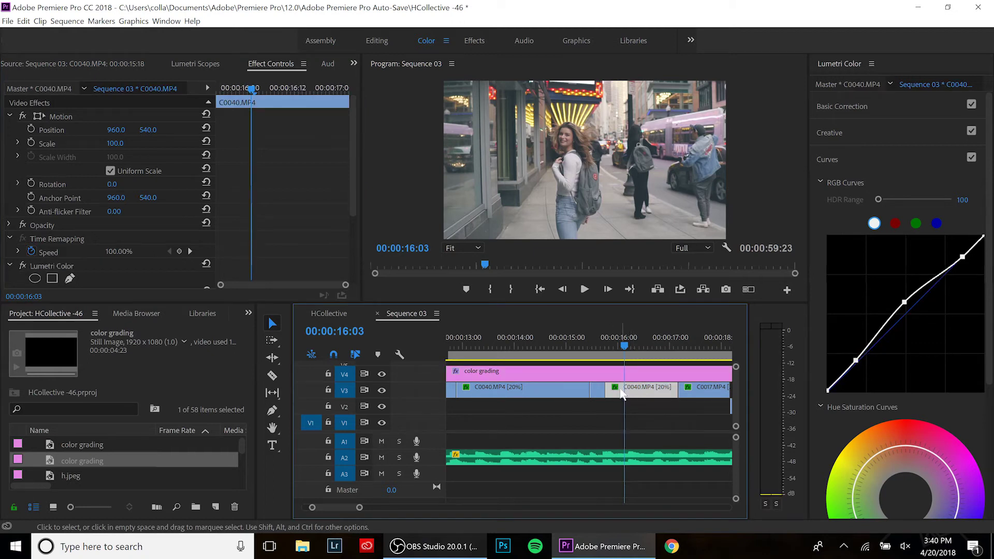
# Step: Select the short grey clip on V3 at 00:00:15:11 and paste the copied Lumetri grade onto it
pyautogui.click(591, 344)
pyautogui.click(599, 373)
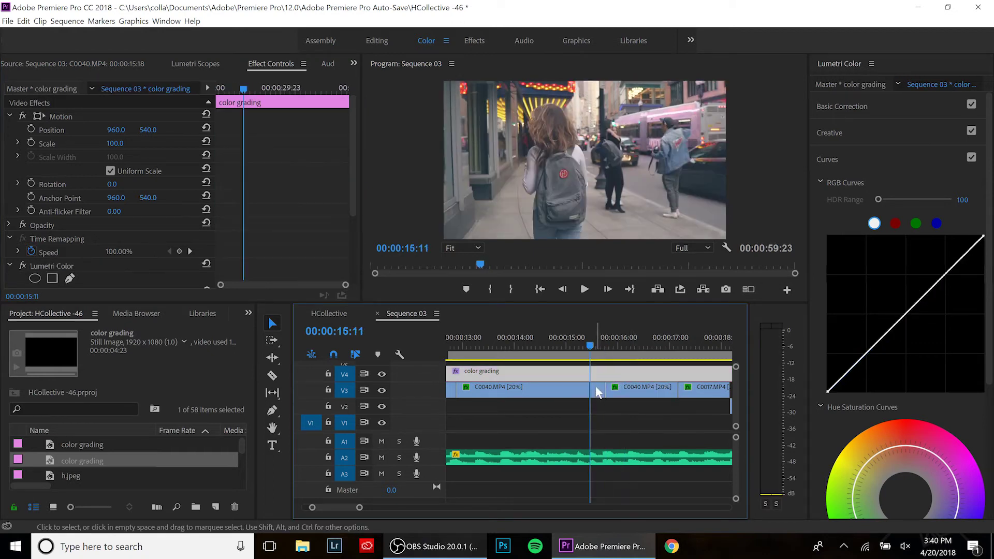
pyautogui.doubleClick(597, 392)
pyautogui.click(282, 65)
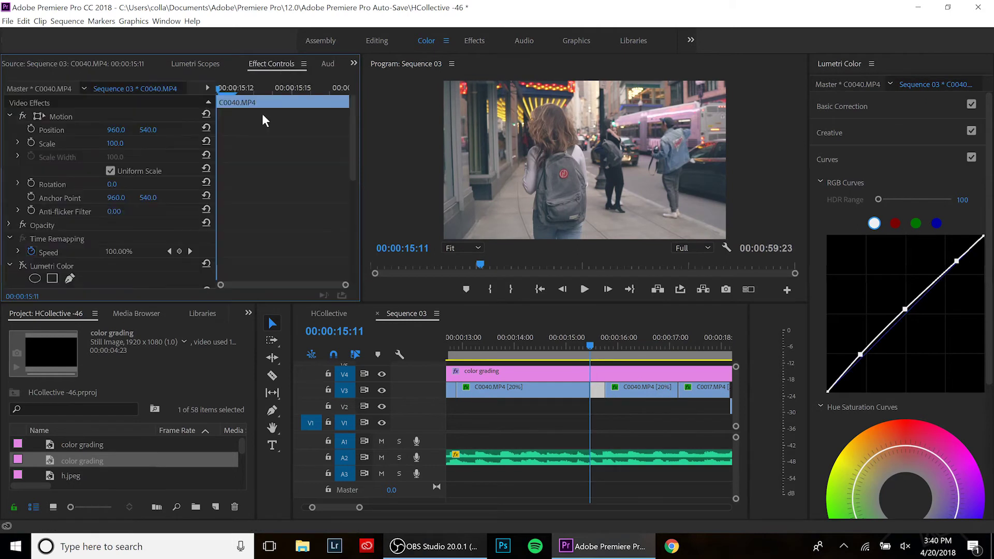
pyautogui.scroll(-5, 69, 246)
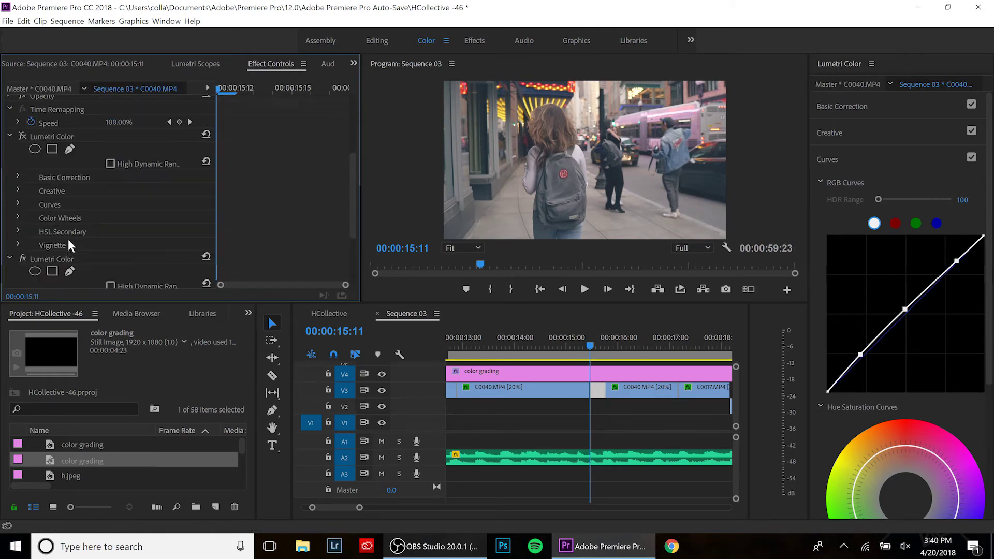
pyautogui.click(597, 393)
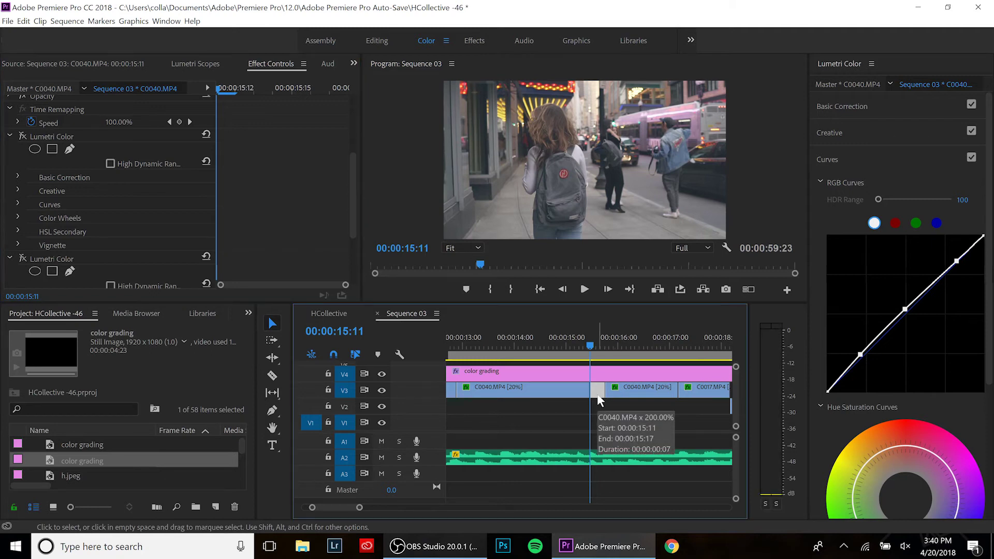
pyautogui.press('ctrl')
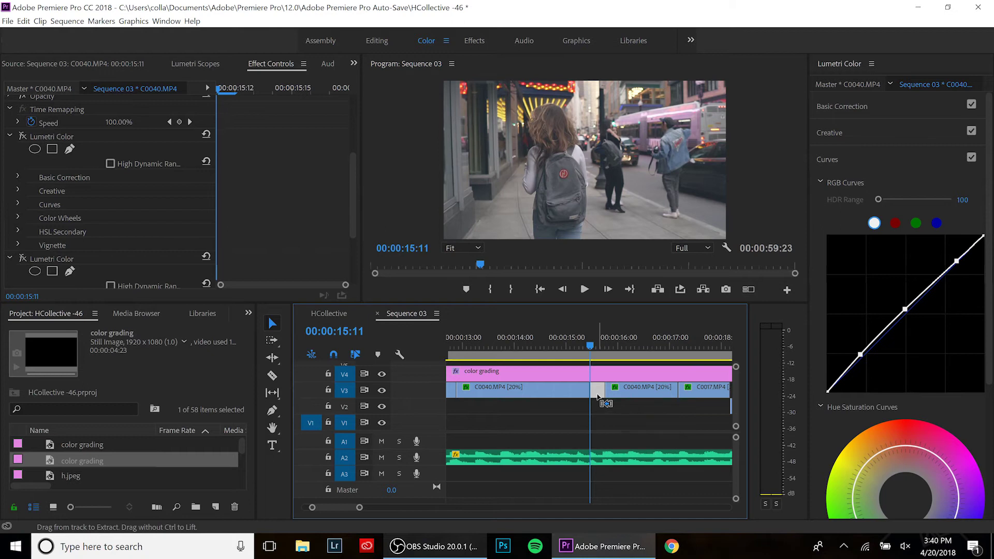
pyautogui.hotkey('ctrl', 'z')
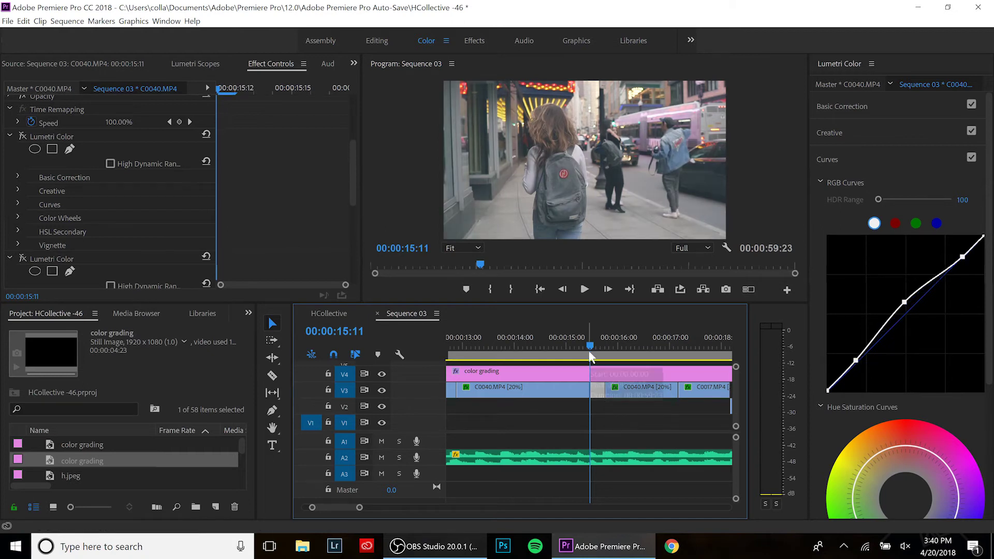
# Step: Play back the graded section from 15:11 and 15:23, ending with the playhead near the 15:03 cut
pyautogui.press('space')
pyautogui.press('space')
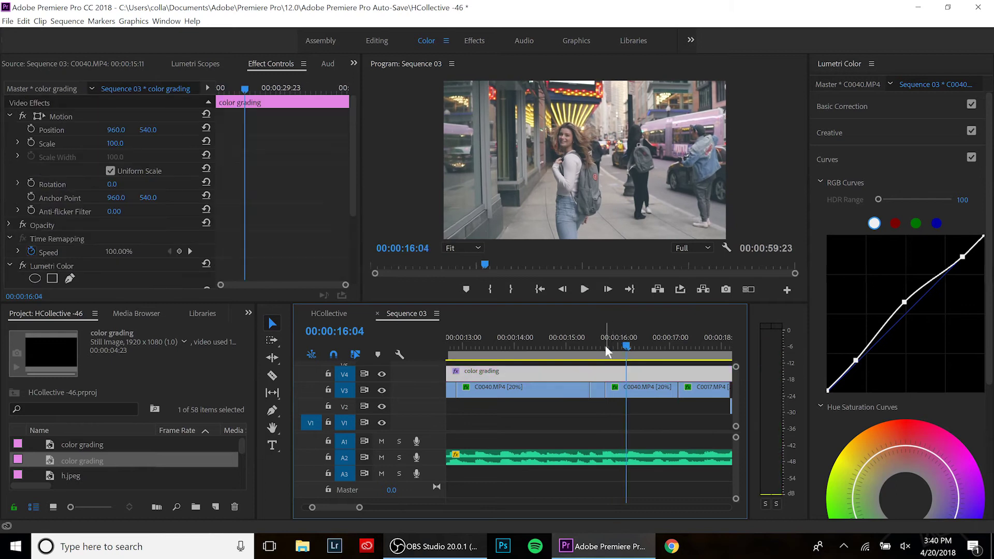
pyautogui.click(592, 344)
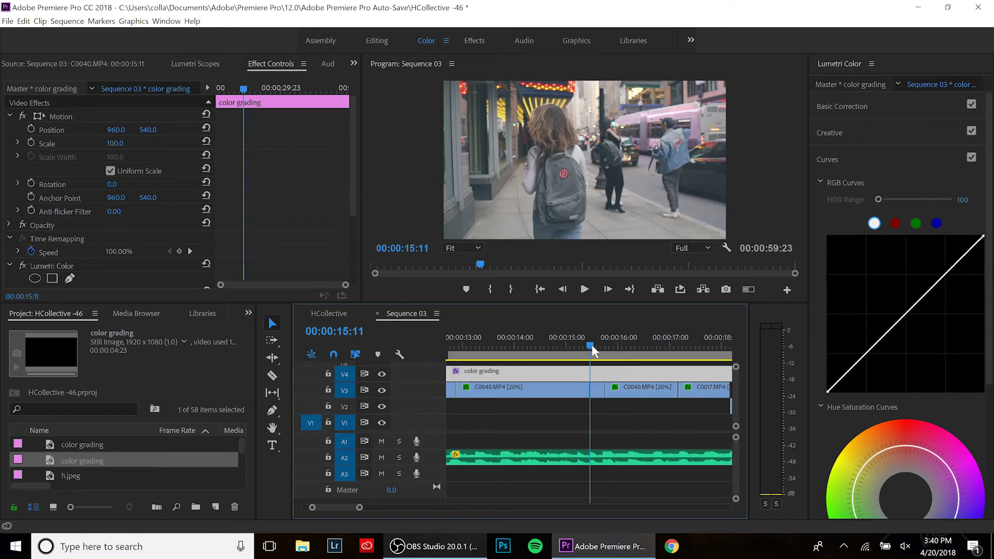
pyautogui.click(614, 337)
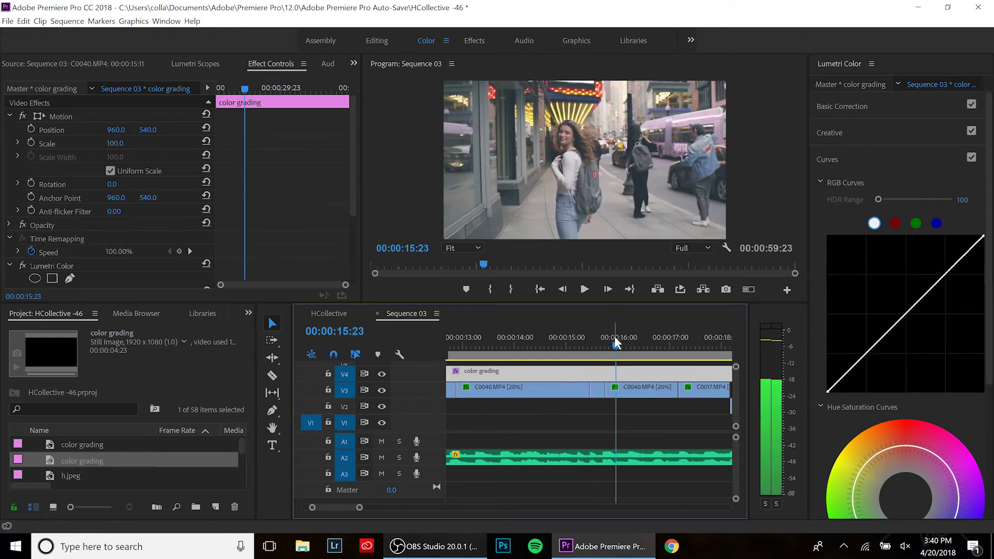
pyautogui.press('space')
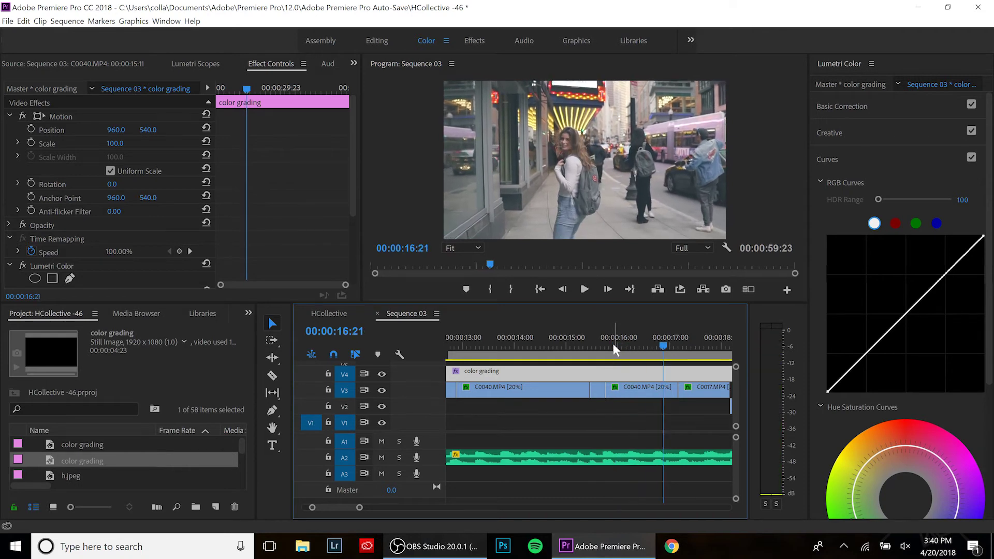
pyautogui.moveTo(613, 344); pyautogui.dragTo(553, 346)
# Step: Load C0040.MP4, view its lifted three-point RGB curve, and play the sequence from 13:07
pyautogui.doubleClick(555, 389)
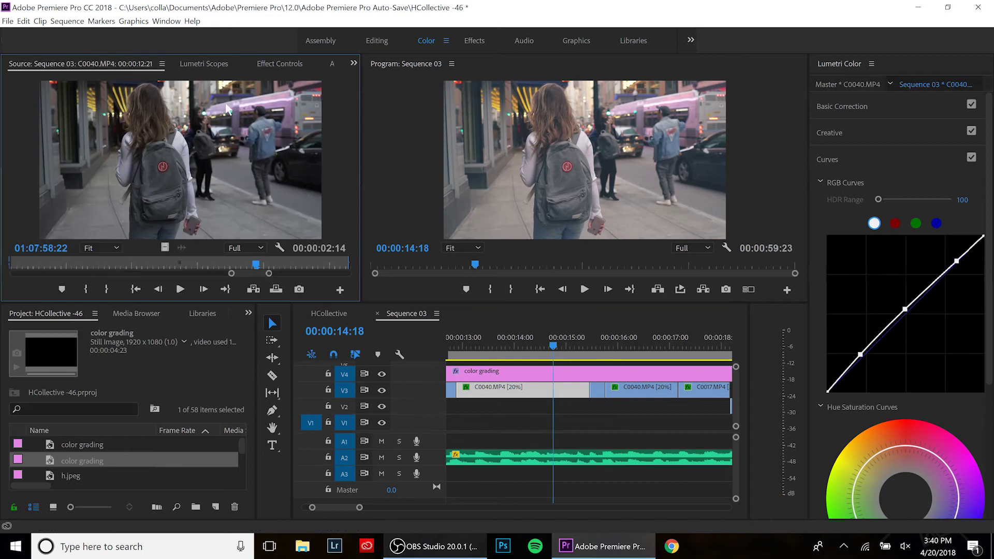
pyautogui.click(280, 63)
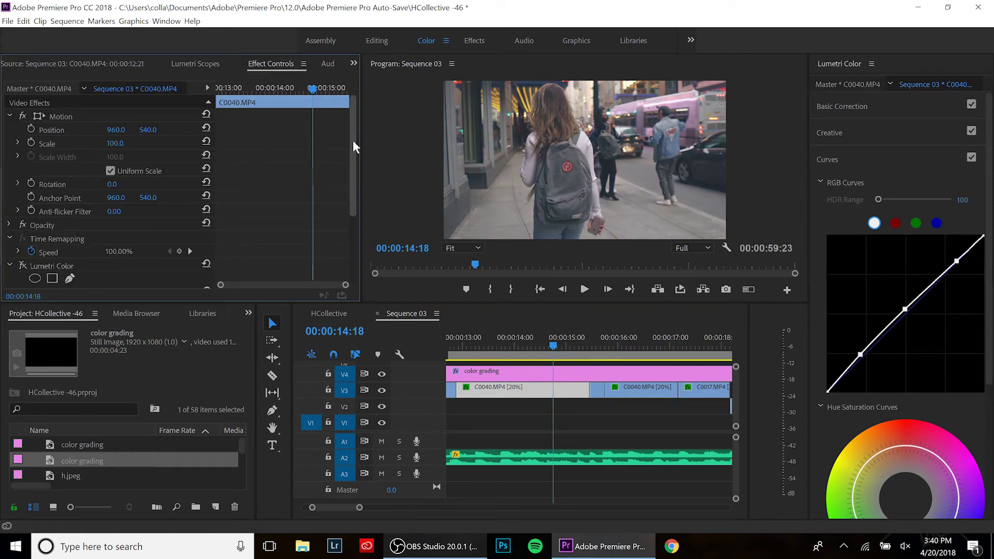
pyautogui.moveTo(353, 139)
pyautogui.mouseDown()
pyautogui.moveTo(352, 247)
pyautogui.moveTo(346, 136)
pyautogui.mouseUp()
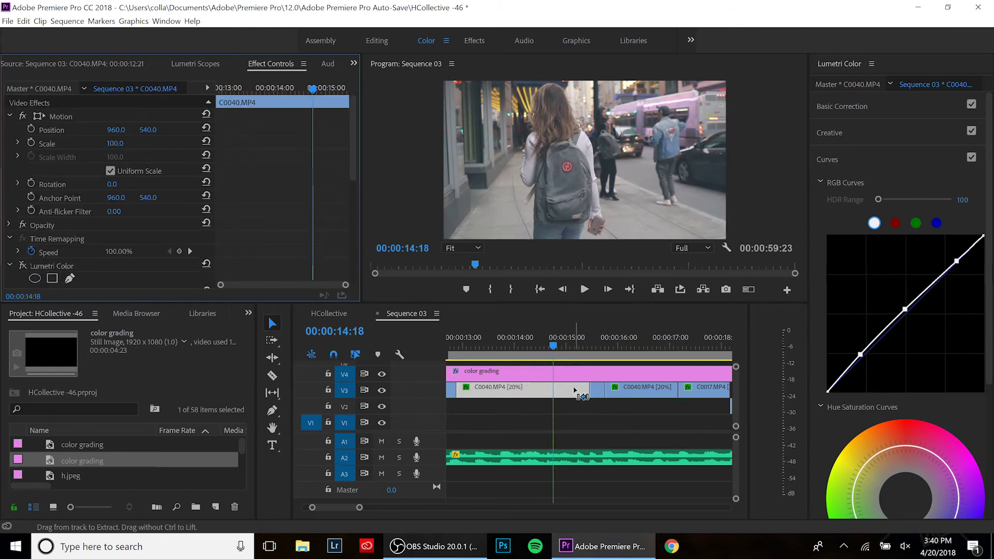
pyautogui.moveTo(548, 343); pyautogui.dragTo(458, 341)
pyautogui.press('space')
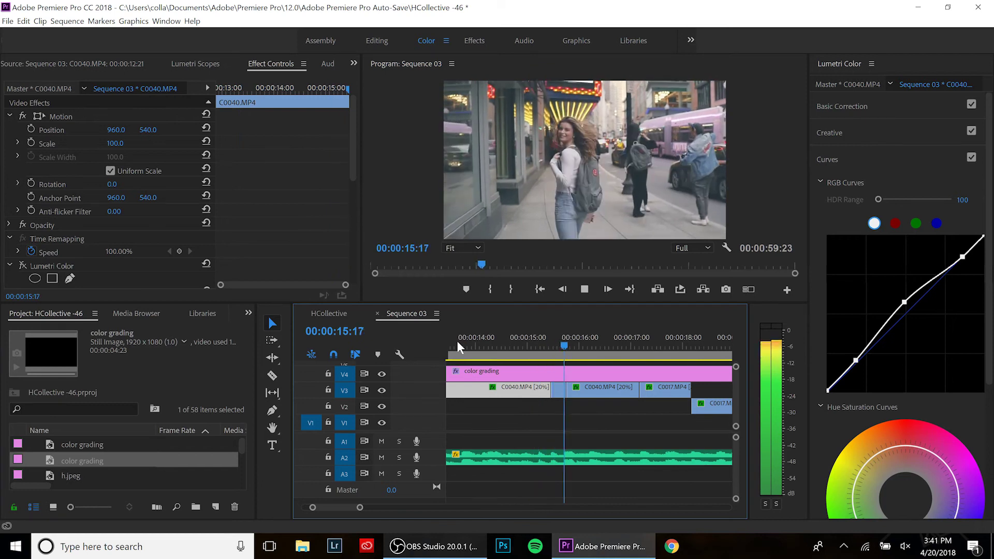
# Step: Stop playback, step back toward 16:22, and select the color grading adjustment layer
pyautogui.press('space')
pyautogui.press('d')
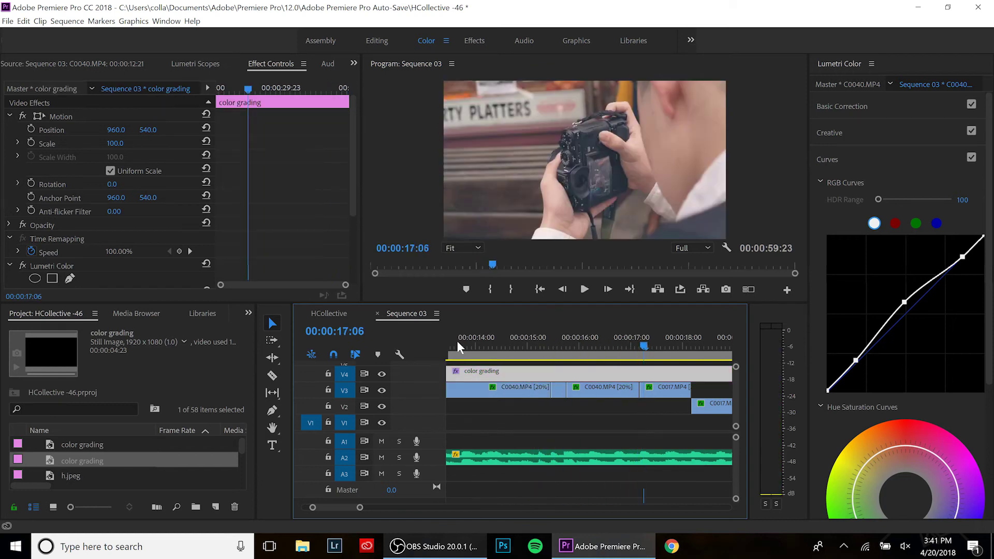
pyautogui.press('Left')
pyautogui.press('Left')
pyautogui.press('Left')
pyautogui.press('Left')
pyautogui.press('Left')
pyautogui.press('Left')
pyautogui.press('Left')
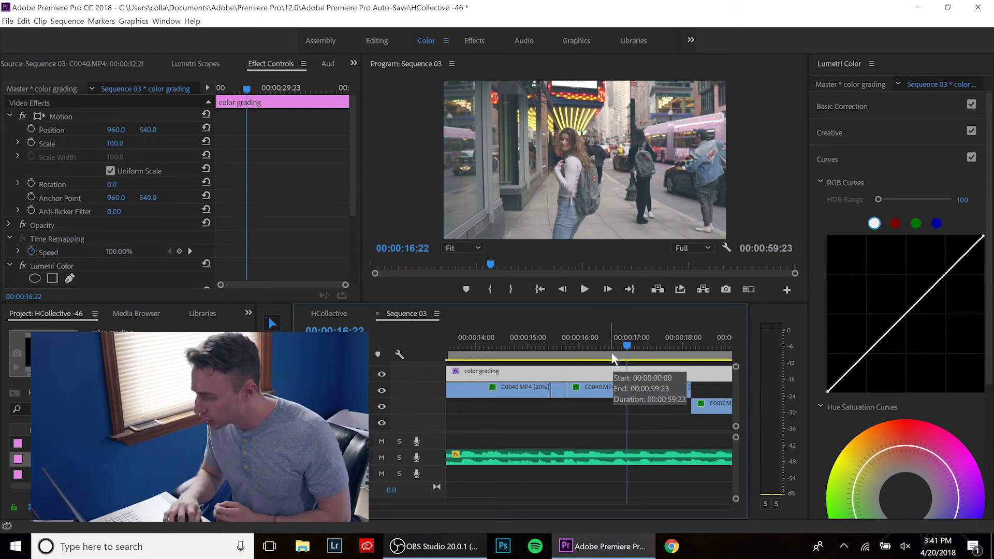
# Step: Load C0017.MP4 in the Source monitor and scrub between the 16:11 street shot and the close-up
pyautogui.moveTo(623, 341); pyautogui.dragTo(648, 342)
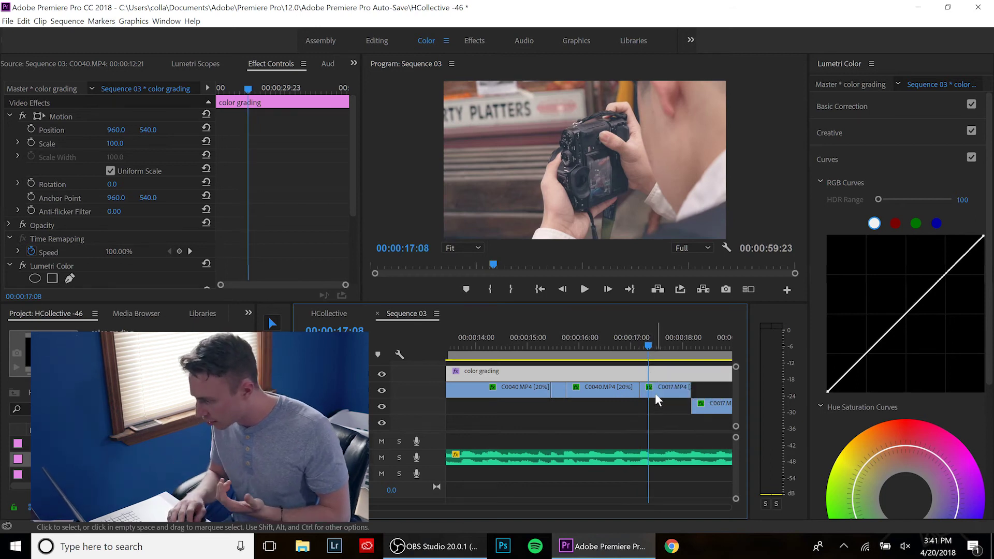
pyautogui.click(655, 393)
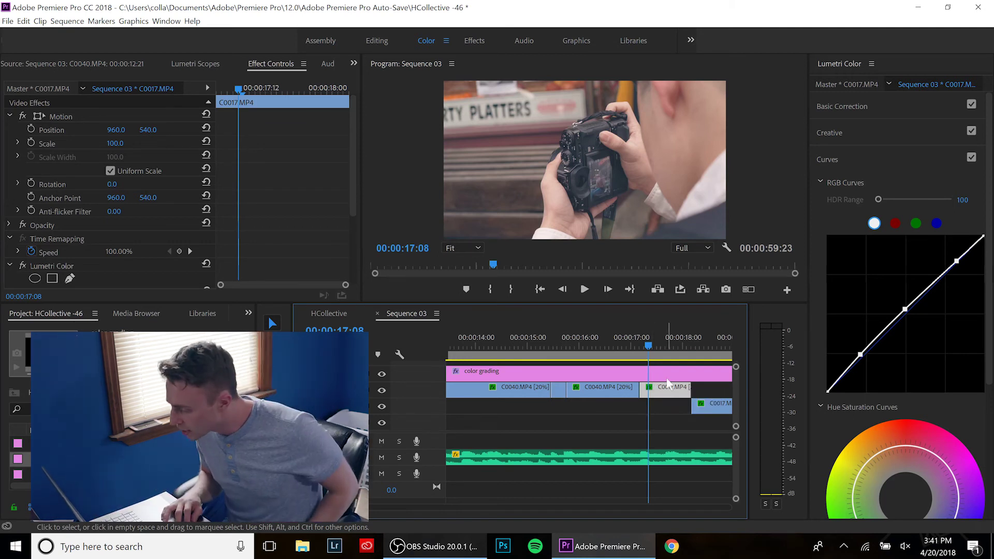
pyautogui.doubleClick(668, 387)
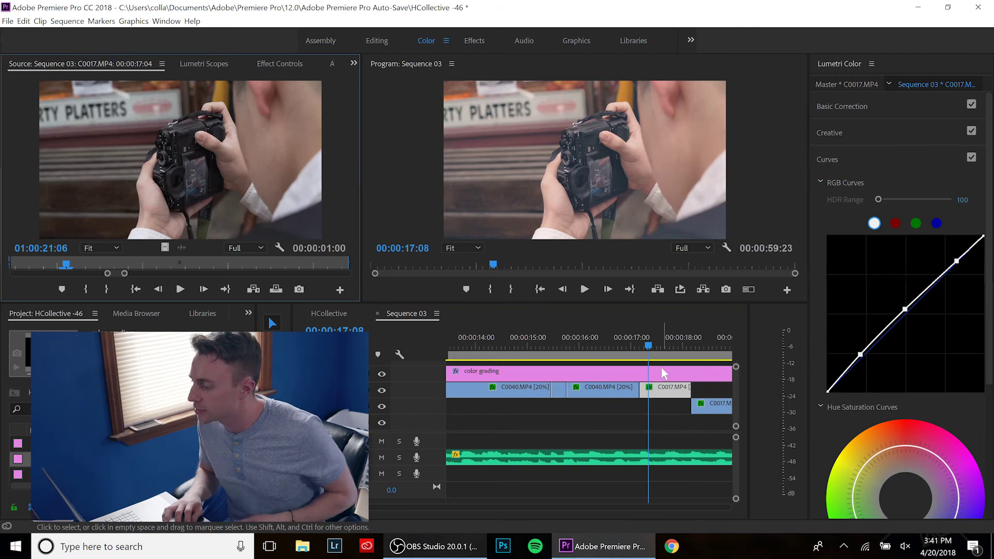
pyautogui.click(604, 358)
pyautogui.moveTo(606, 360); pyautogui.dragTo(662, 357)
pyautogui.click(667, 378)
# Step: Set C0017.MP4's Basic Correction Temperature to -10.5, then compare it against the 16:15 street shot
pyautogui.click(668, 388)
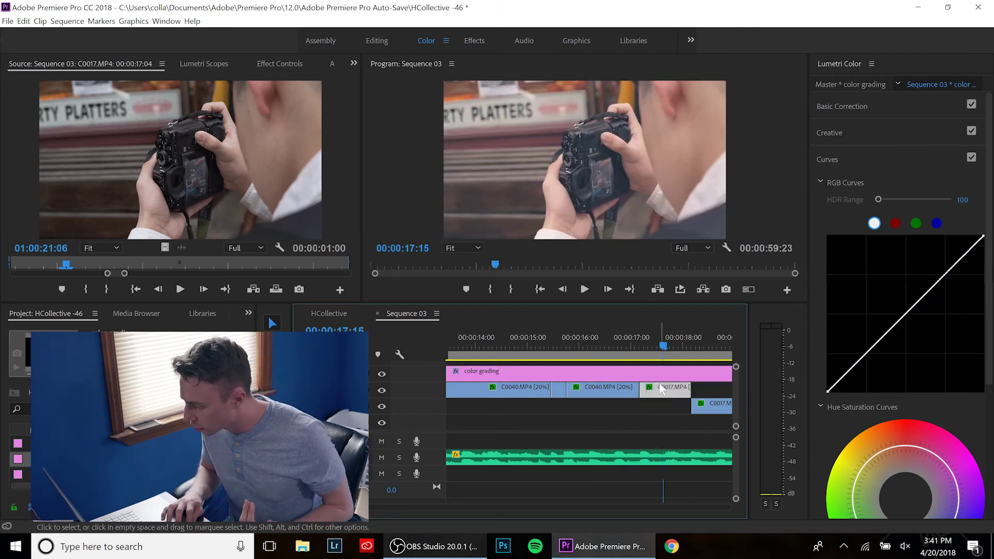
pyautogui.click(853, 109)
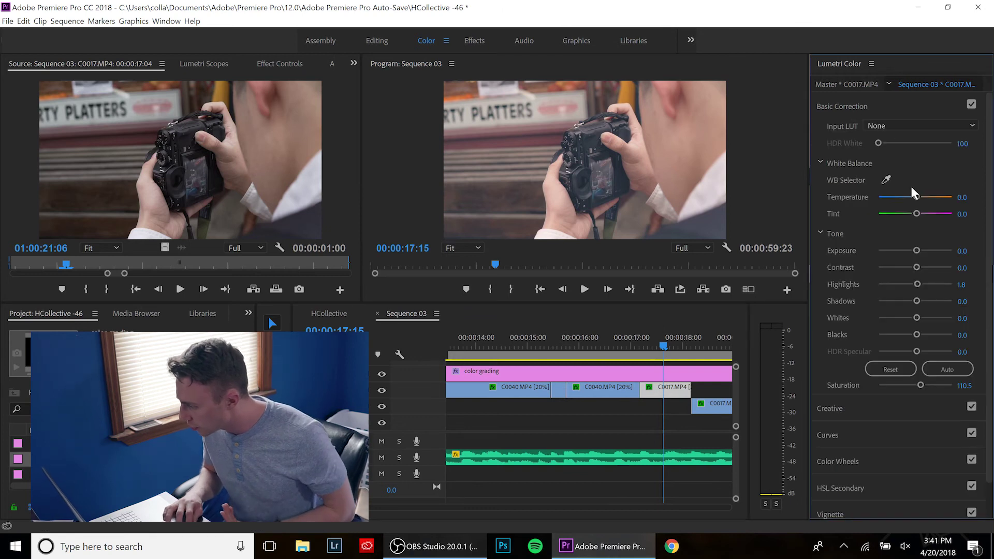
pyautogui.moveTo(915, 196); pyautogui.dragTo(911, 197)
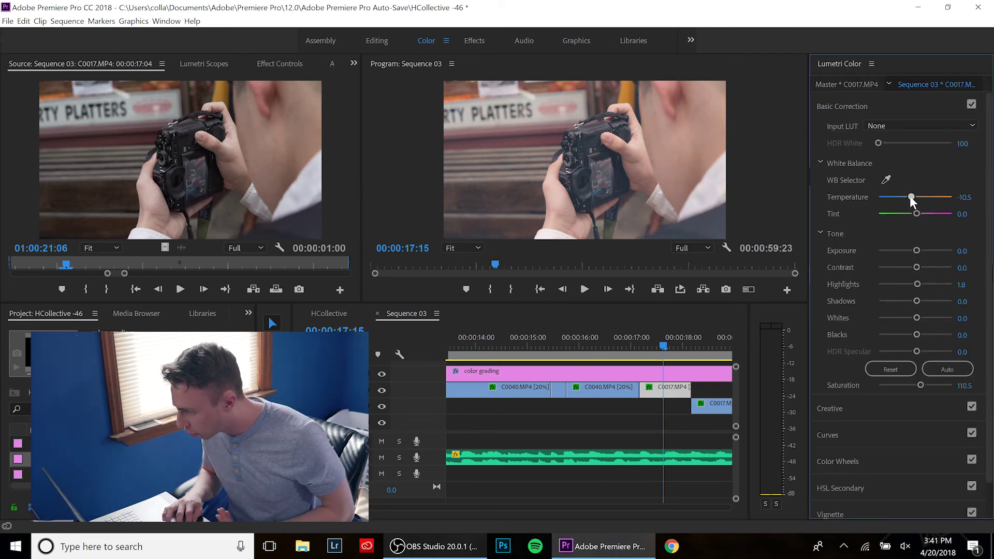
pyautogui.click(651, 355)
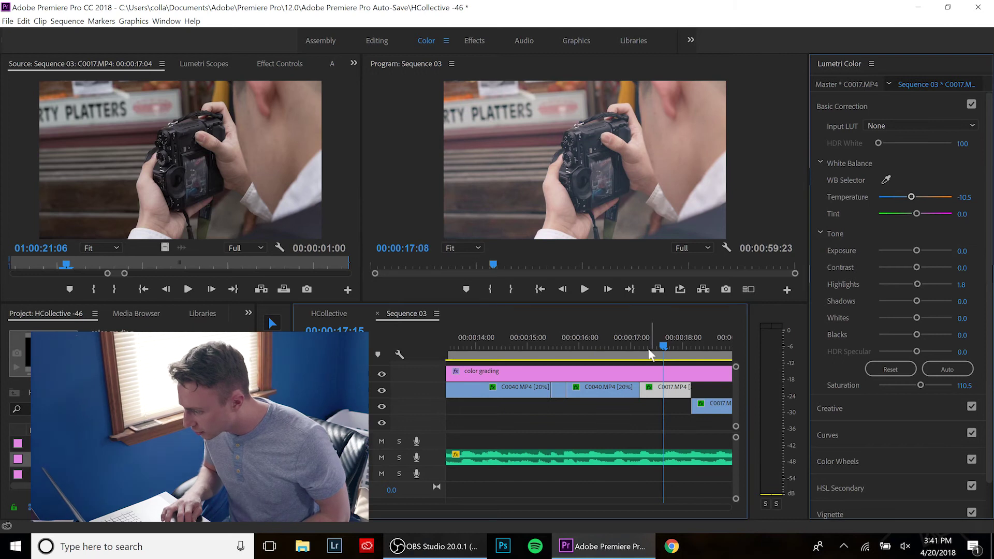
pyautogui.click(613, 352)
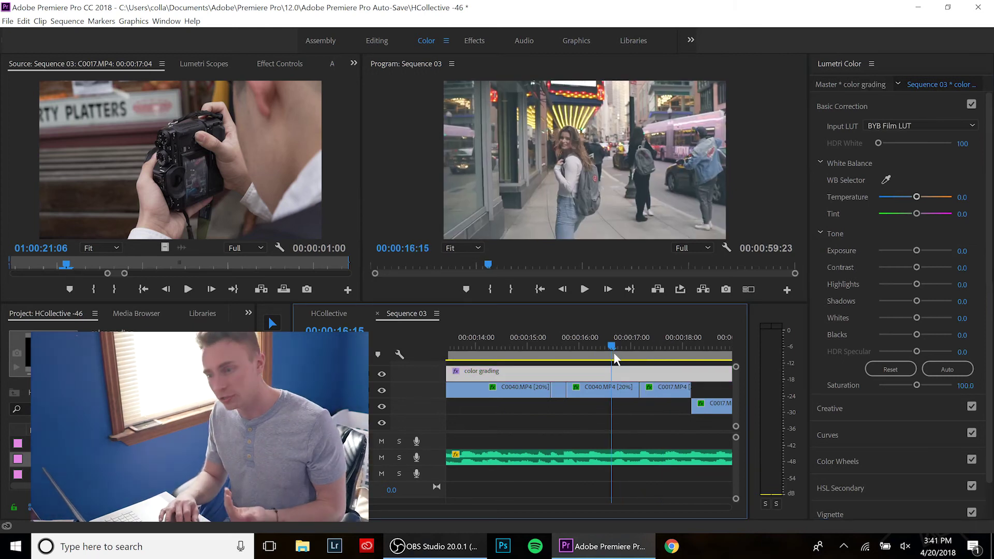
pyautogui.click(654, 355)
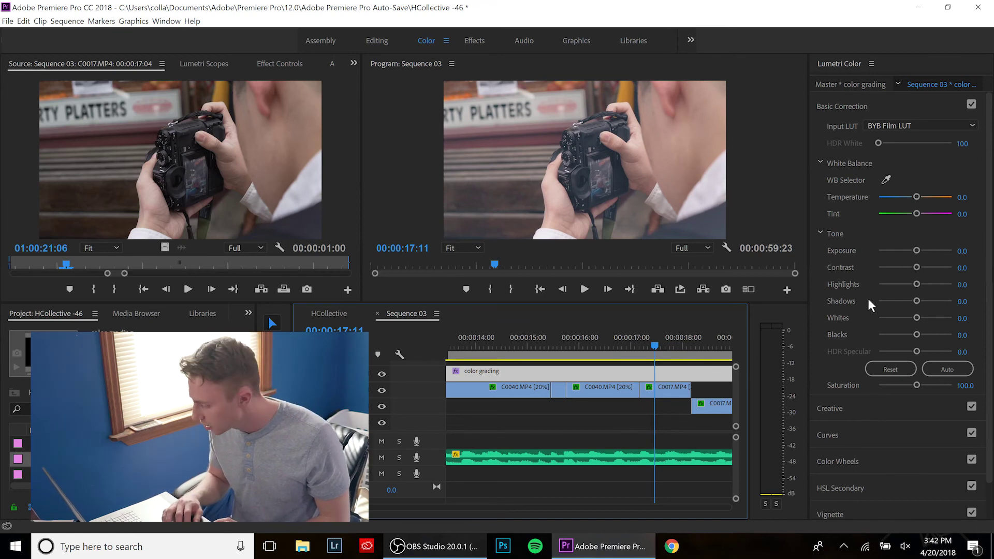
# Step: Inspect the adjustment layer's Curves, Color Wheels and Creative sections, ending on Basic Correction with the BYB Film LUT
pyautogui.click(844, 433)
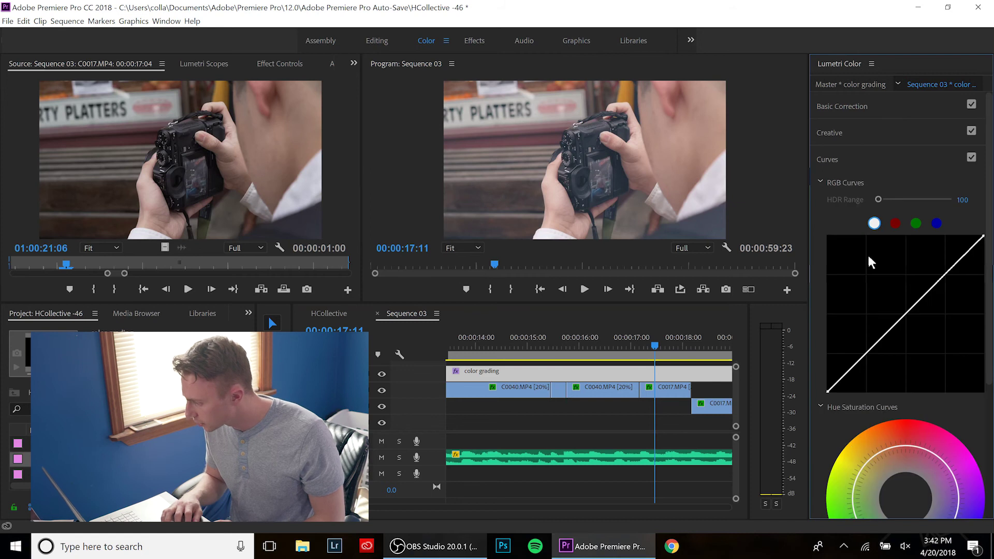
pyautogui.click(870, 107)
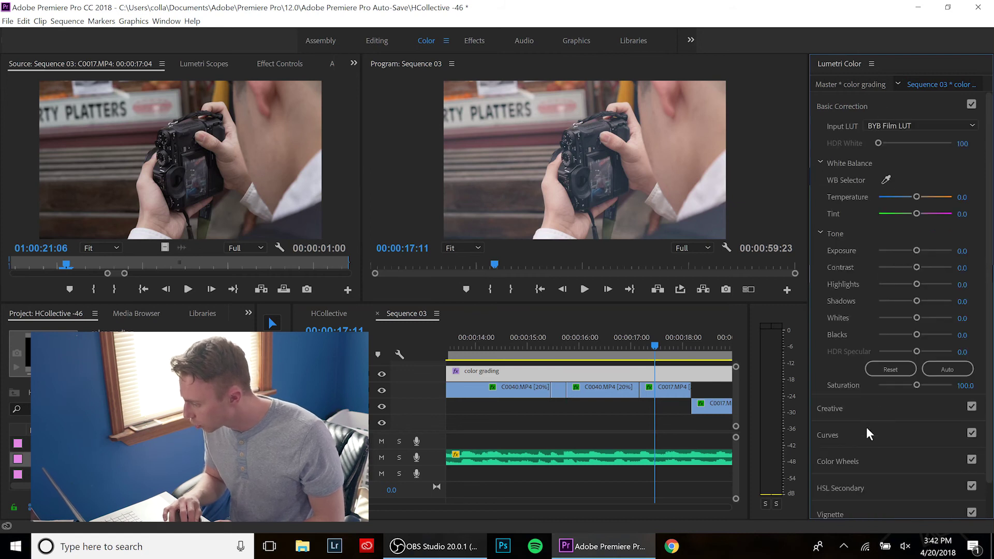
pyautogui.click(859, 460)
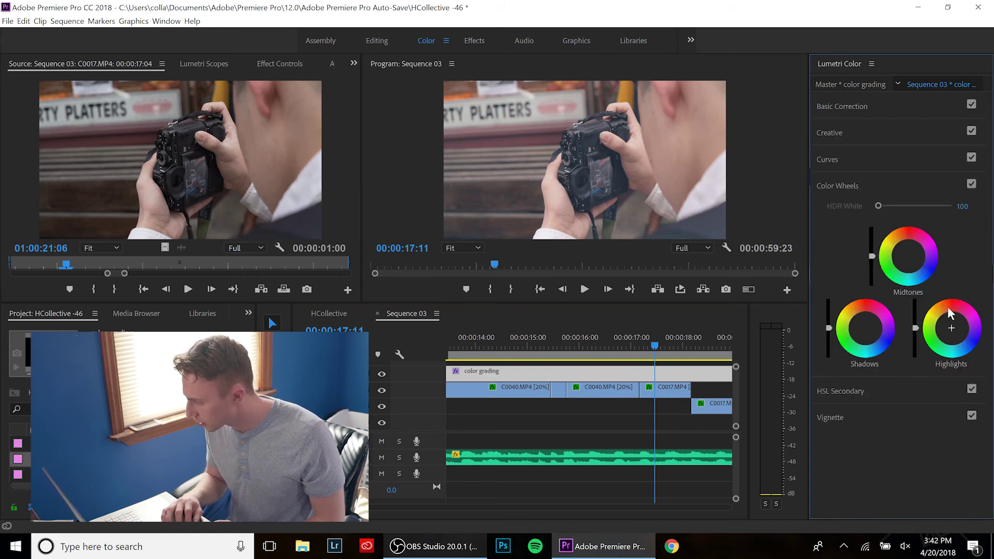
pyautogui.click(840, 107)
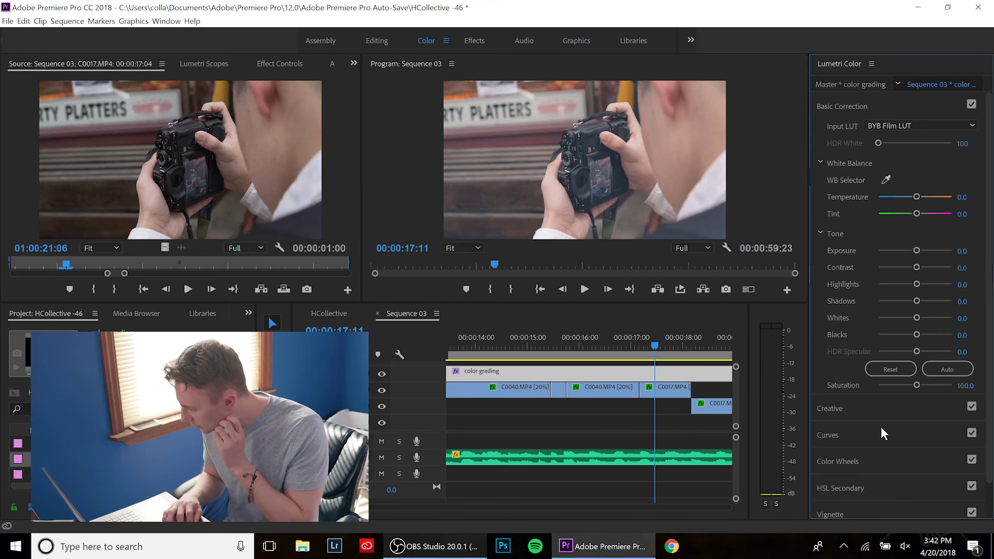
pyautogui.click(844, 410)
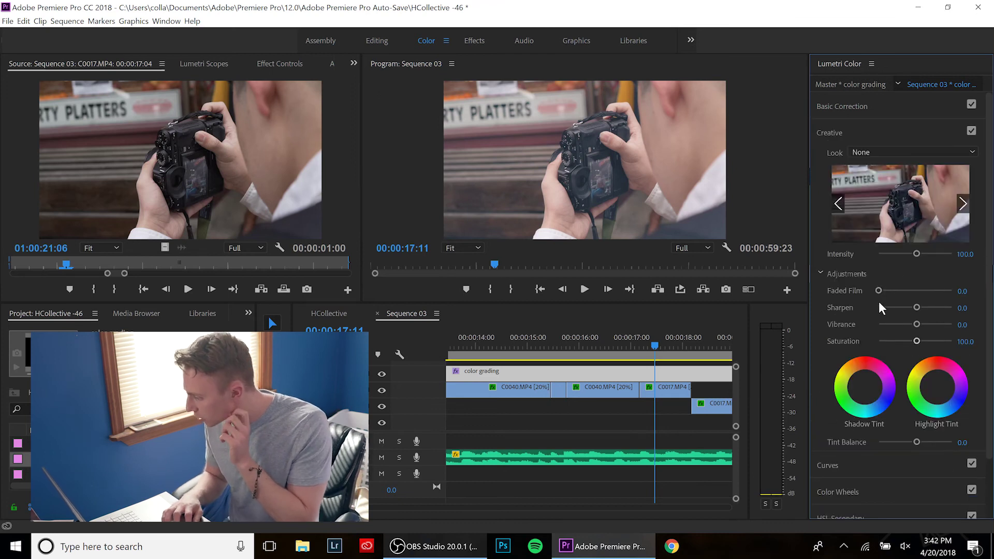
pyautogui.click(853, 107)
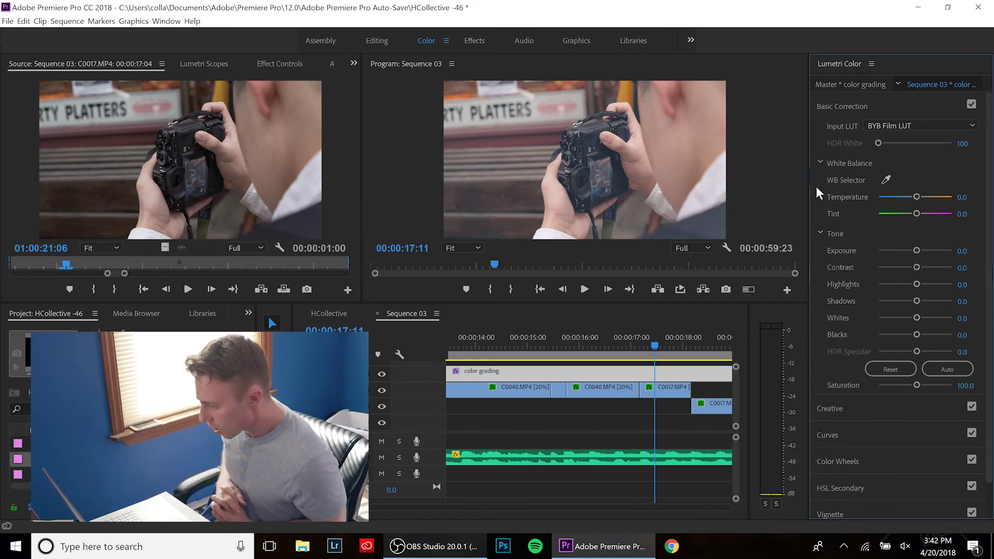